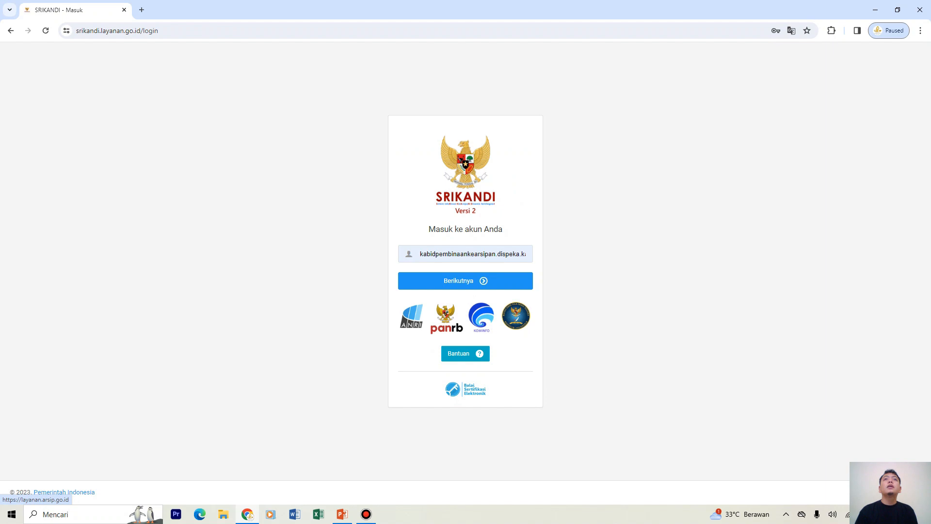
- Sign in to SRIKANDI with the Pencatat Surat account, entering its username and the account password
triple_click(465, 255)
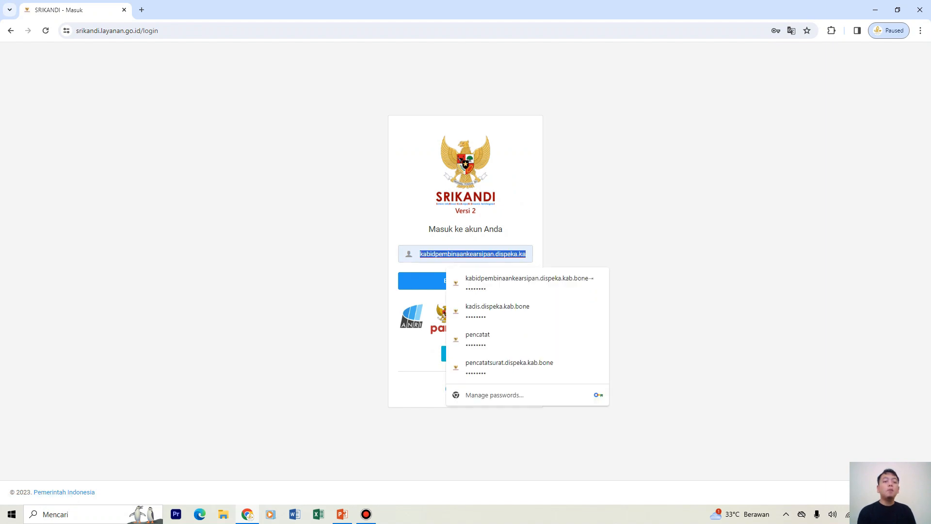
text(pencatat)
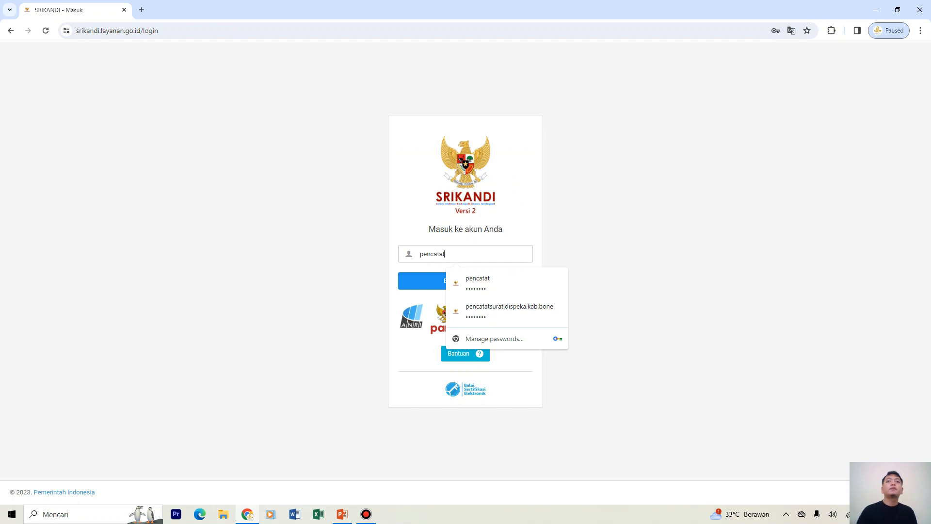
key(Down)
key(Down)
key(Return)
key(Return)
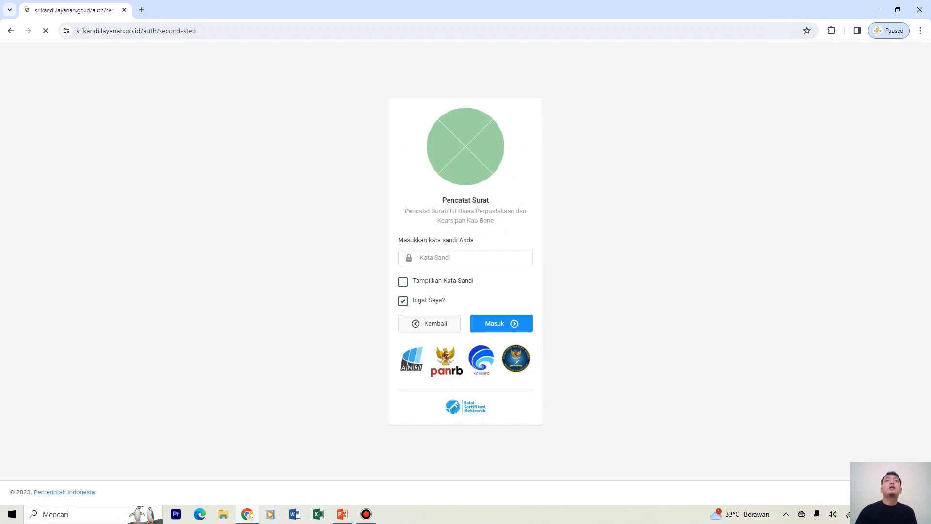
text(•••••••)
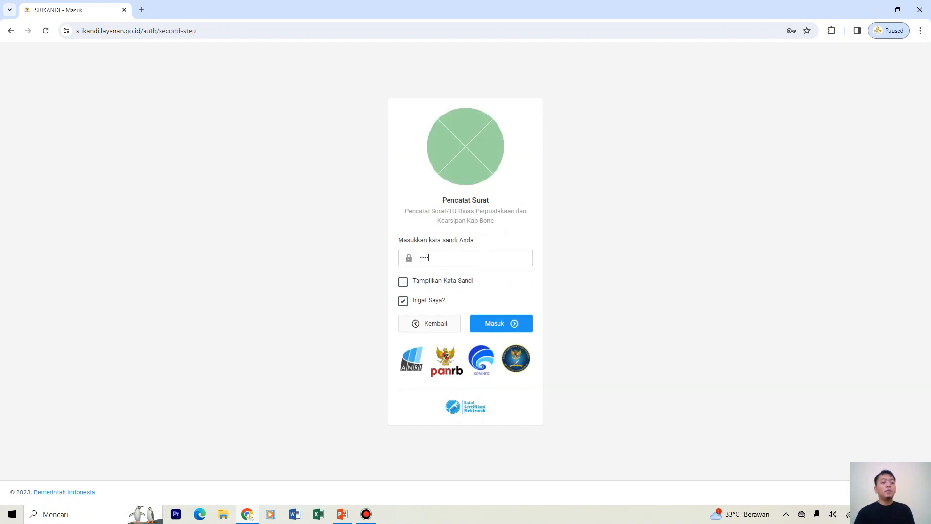
key(Return)
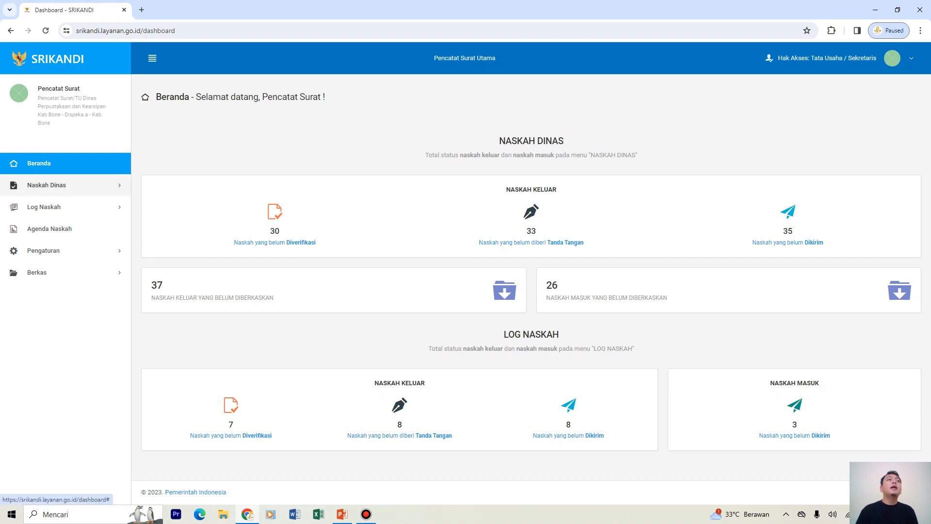
- Open the Registrasi Naskah Masuk form under Naskah Dinas and enter the sender's name in Nama Pengirim
click(46, 185)
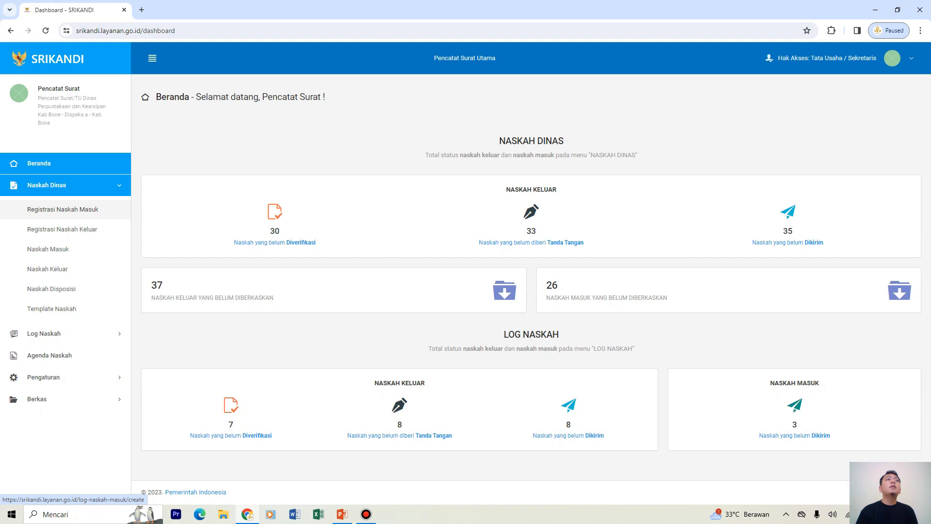
click(62, 209)
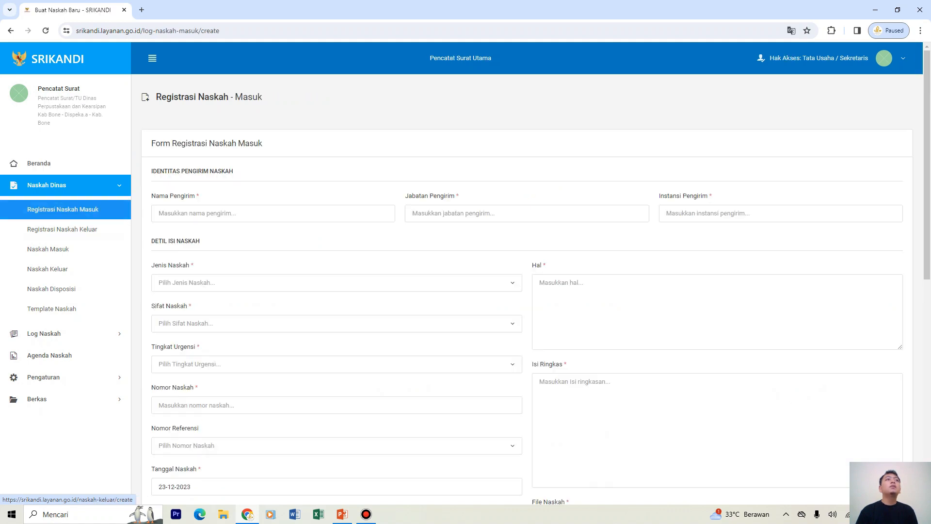
scroll(531, 272, down, 1)
click(236, 165)
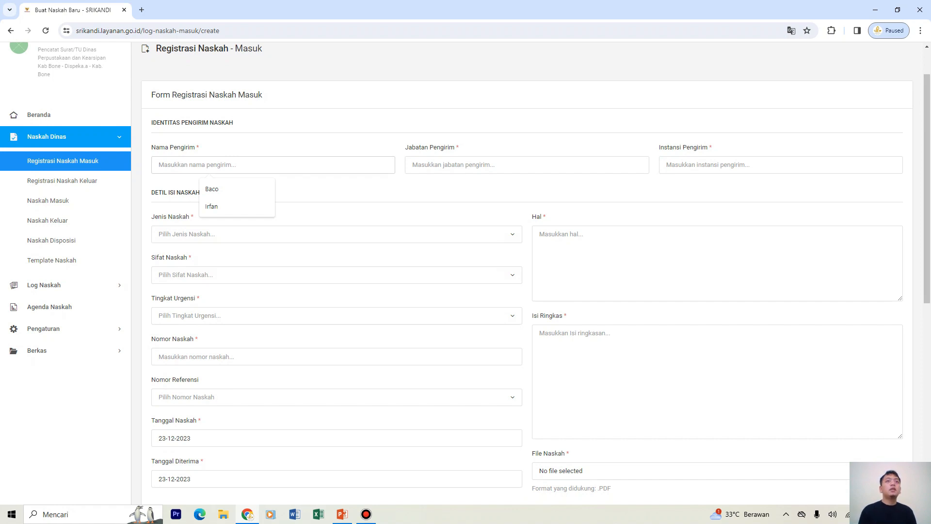
text(Kepal)
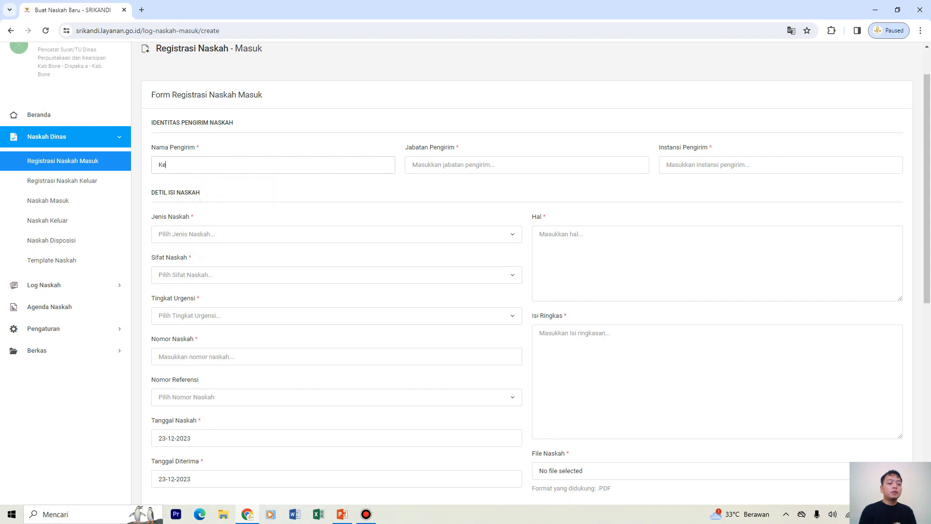
key(BackSpace)
key(BackSpace)
key(BackSpace)
key(BackSpace)
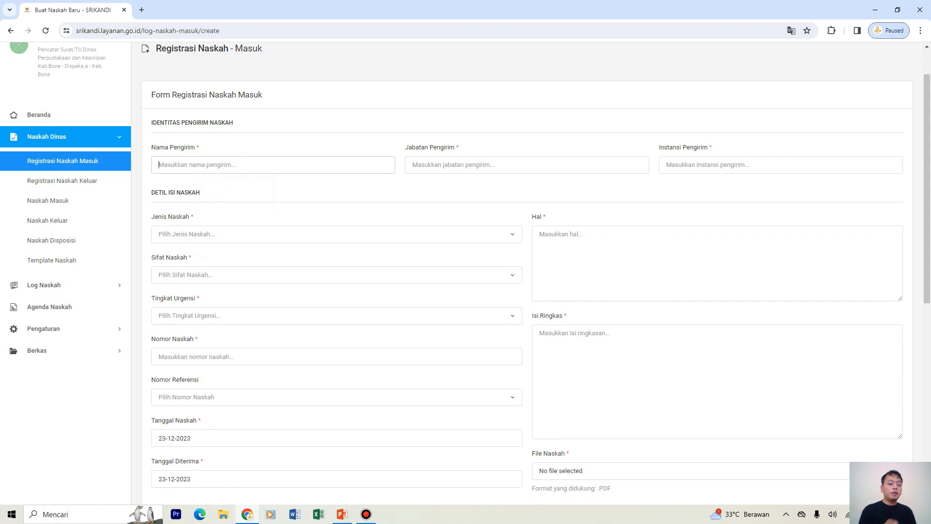
text(IRFAN)
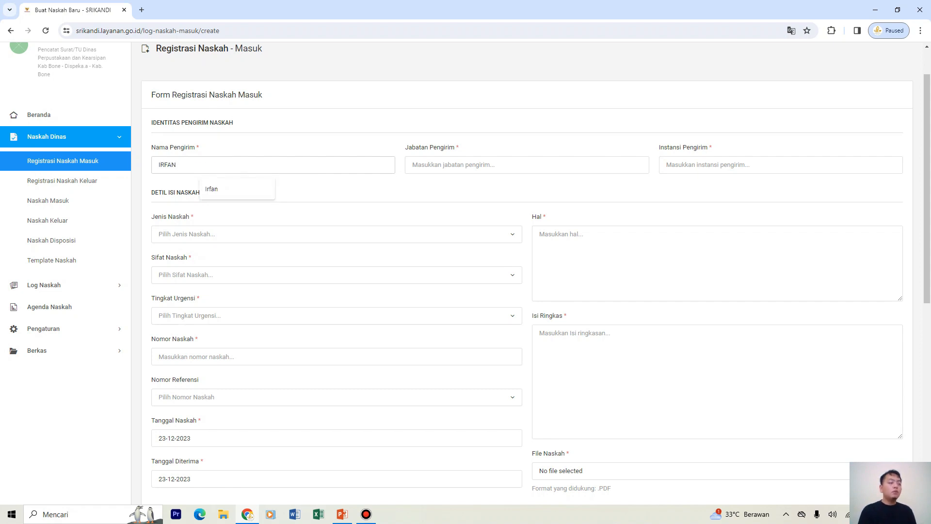
- Enter KEPALA DINAS KOMINFO as the sender's position in Jabatan Pengirim
key(Tab)
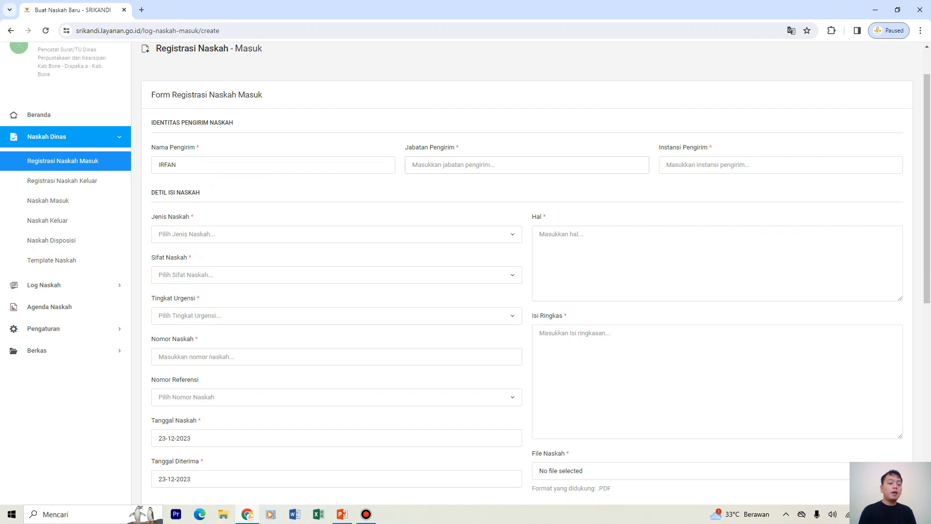
text(KEPALA D)
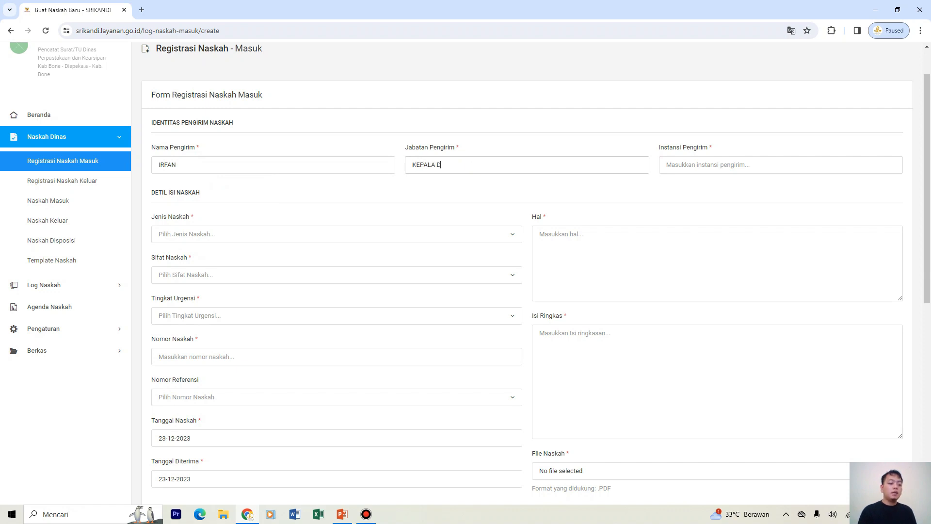
text(INAS )
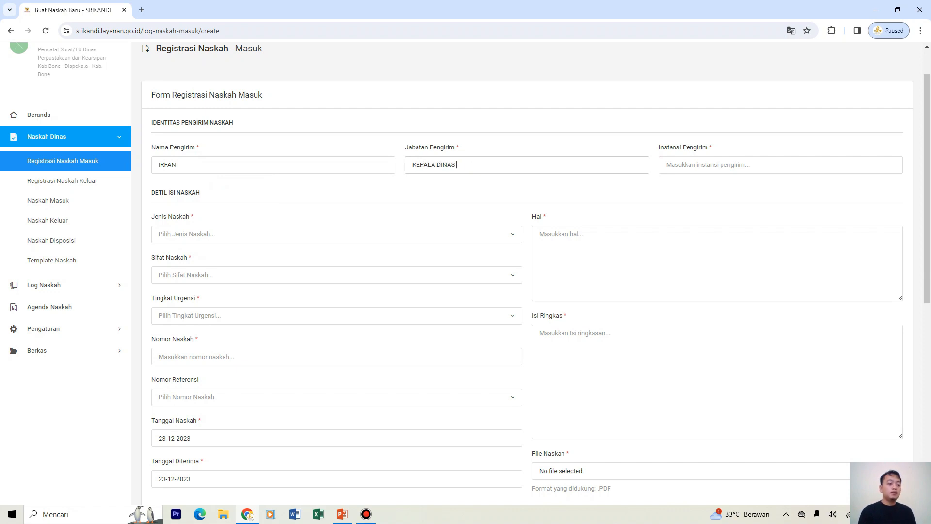
text(PE)
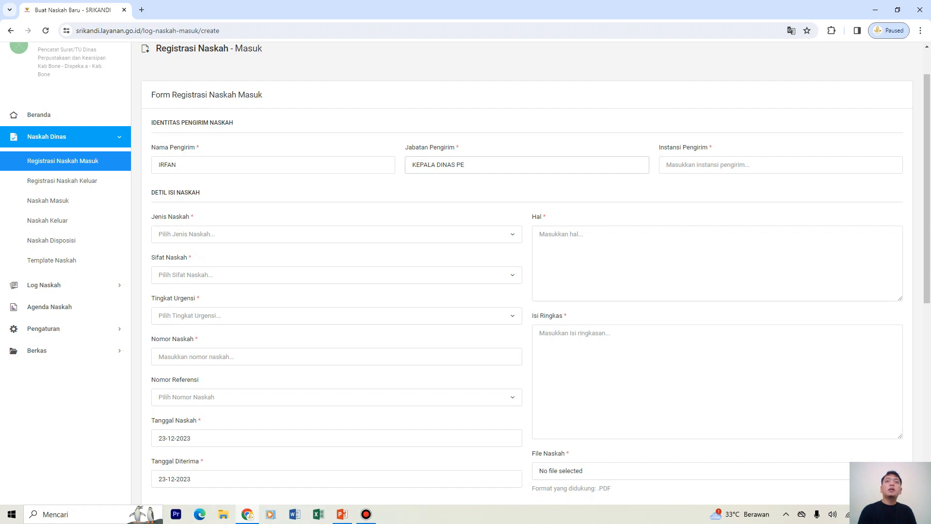
key(BackSpace)
key(BackSpace)
text(KO)
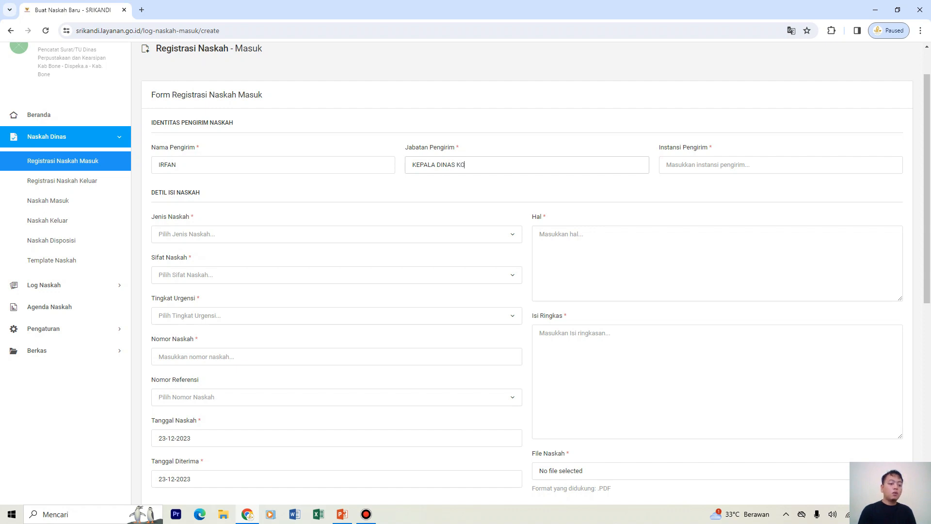
text(MINFO)
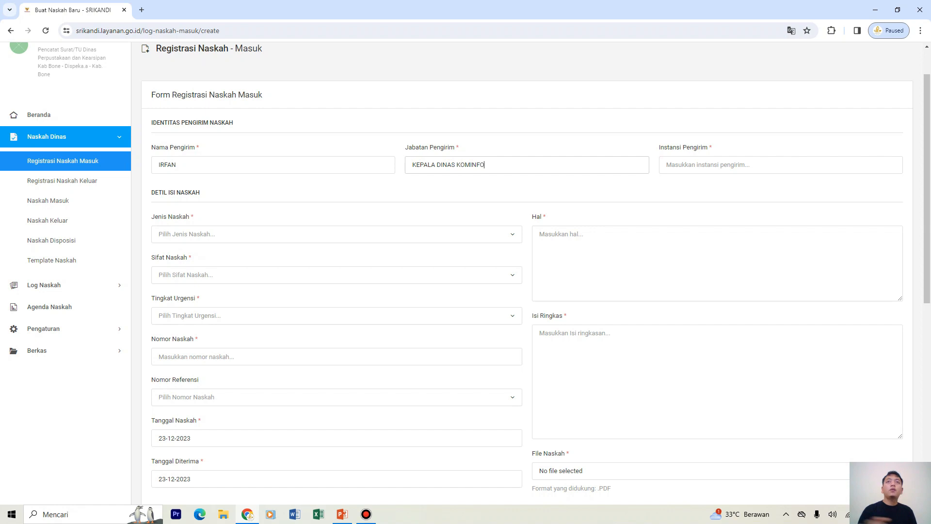
- Enter KOMINFO as the sender's institution in Instansi Pengirim
click(718, 165)
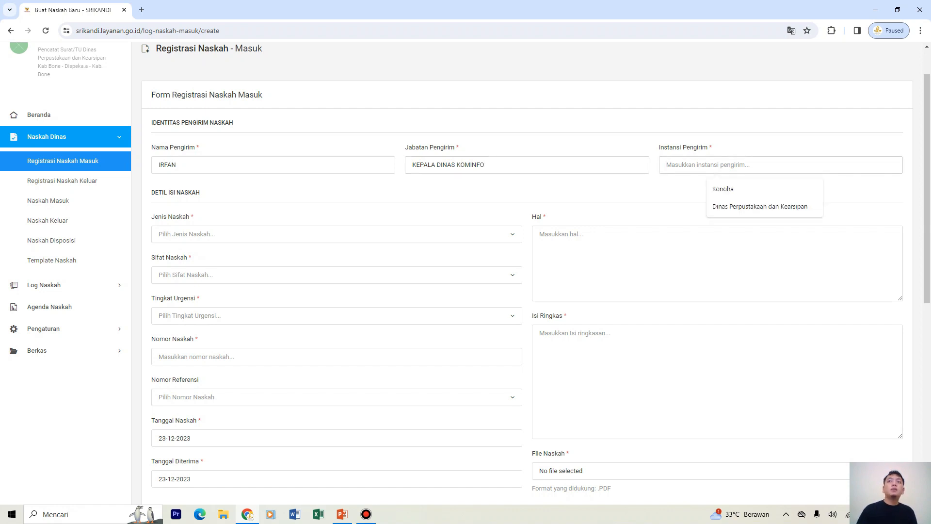
text(KOMIND)
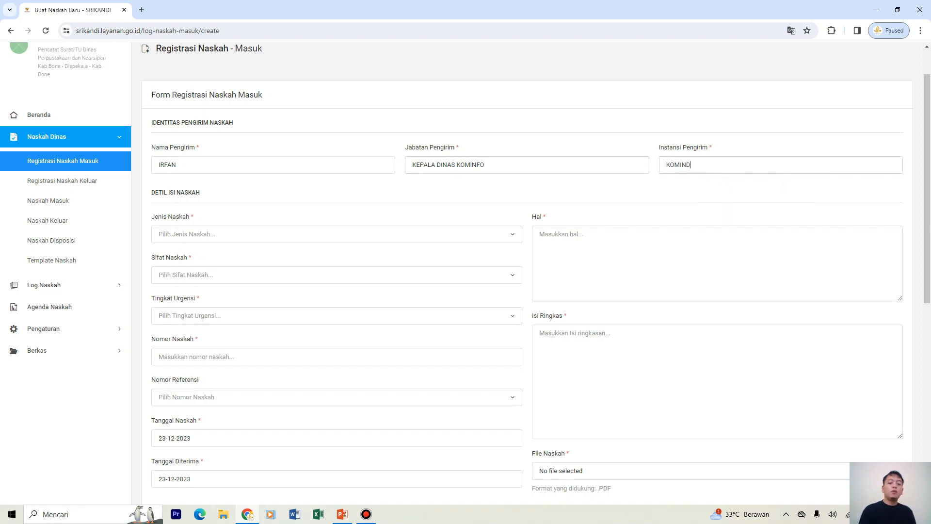
key(BackSpace)
text(FO)
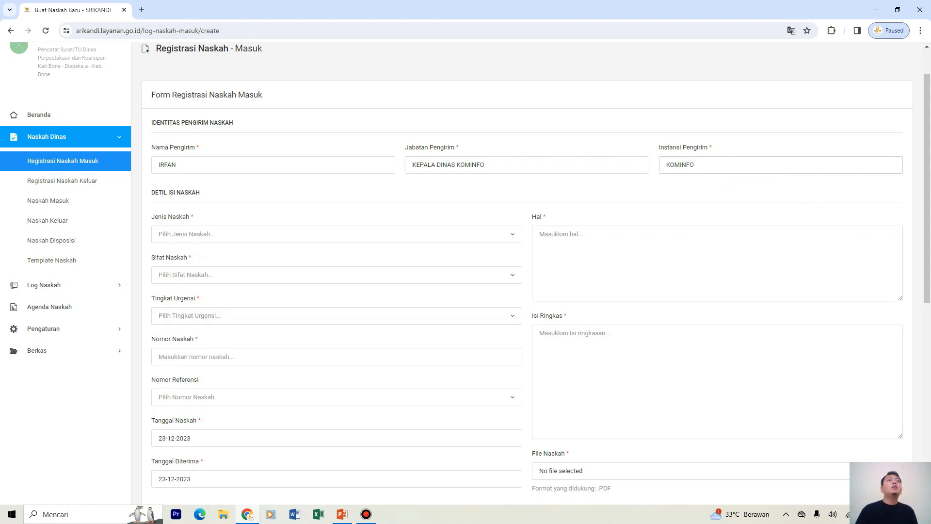
- Set Jenis Naskah to SURAT UNDANGAN, Sifat Naskah to BIASA and Tingkat Urgensi to PENTING
click(336, 234)
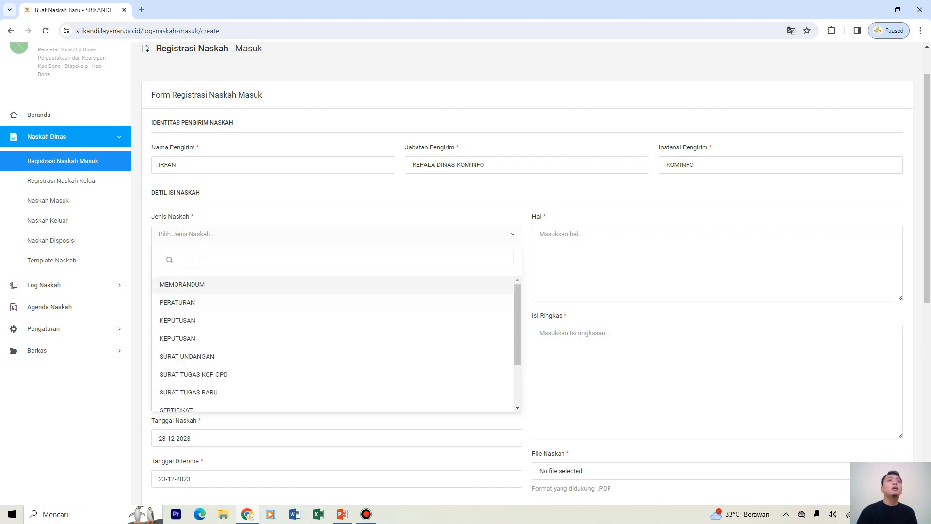
key(Return)
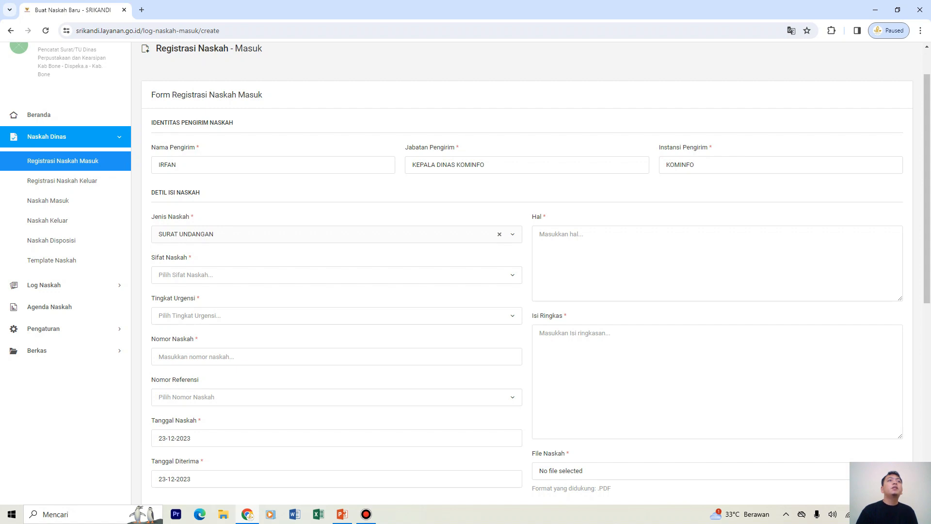
click(214, 275)
key(Return)
click(217, 316)
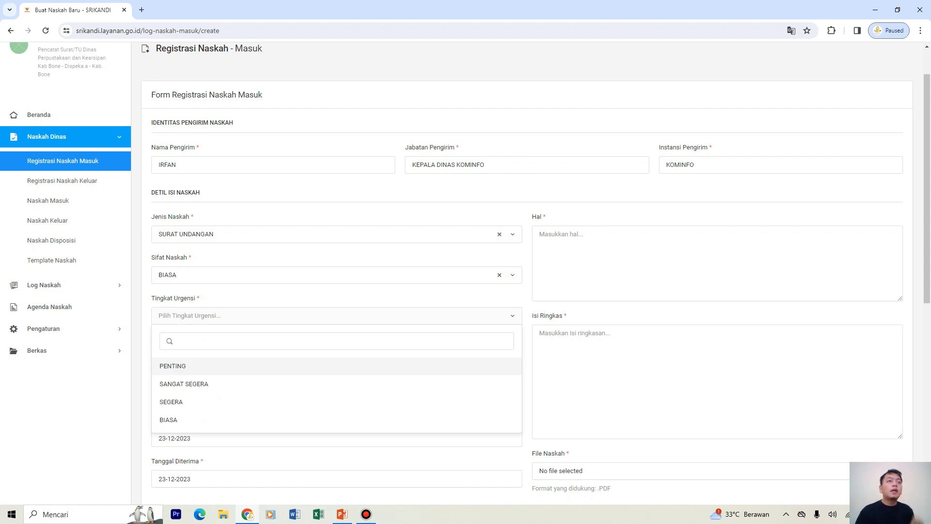
key(Return)
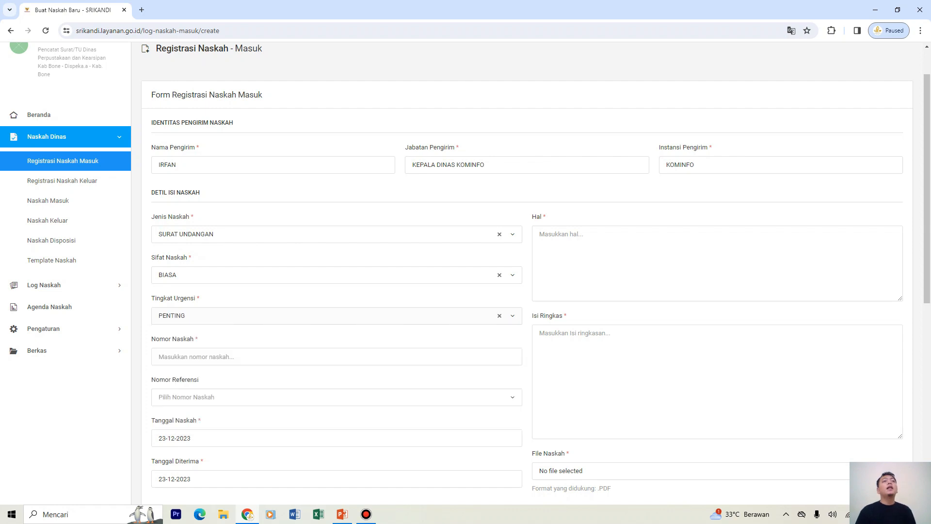
- Enter 800.2.1.2/25/DISKOMINFO as the letter number in Nomor Naskah
scroll(216, 313, down, 1)
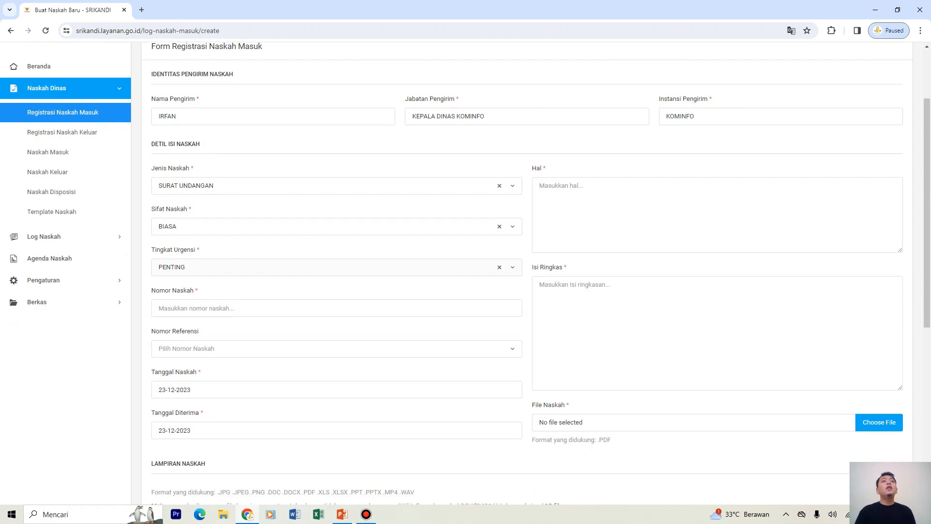
click(216, 310)
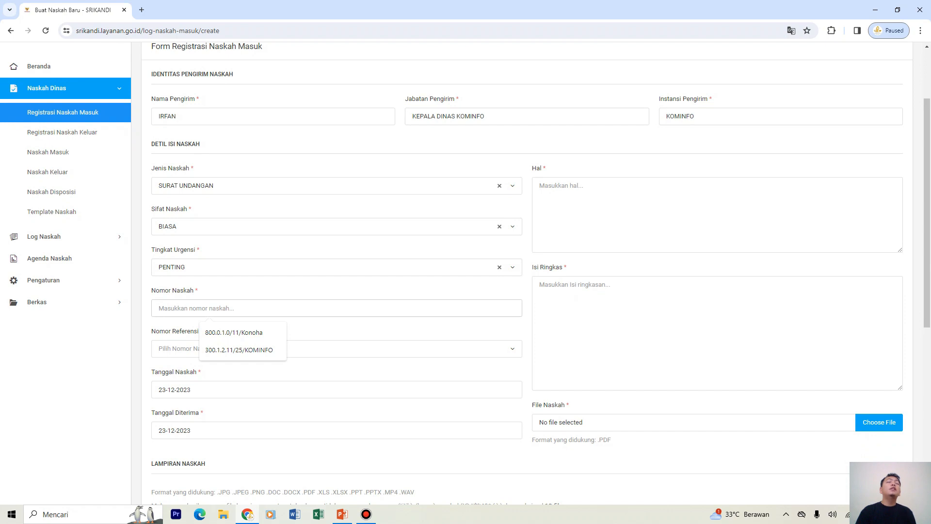
text(8)
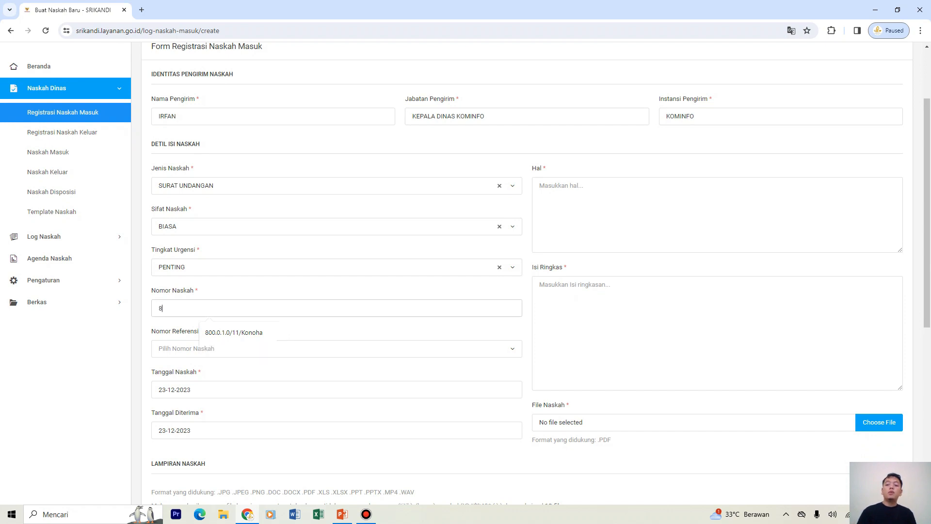
text(002)
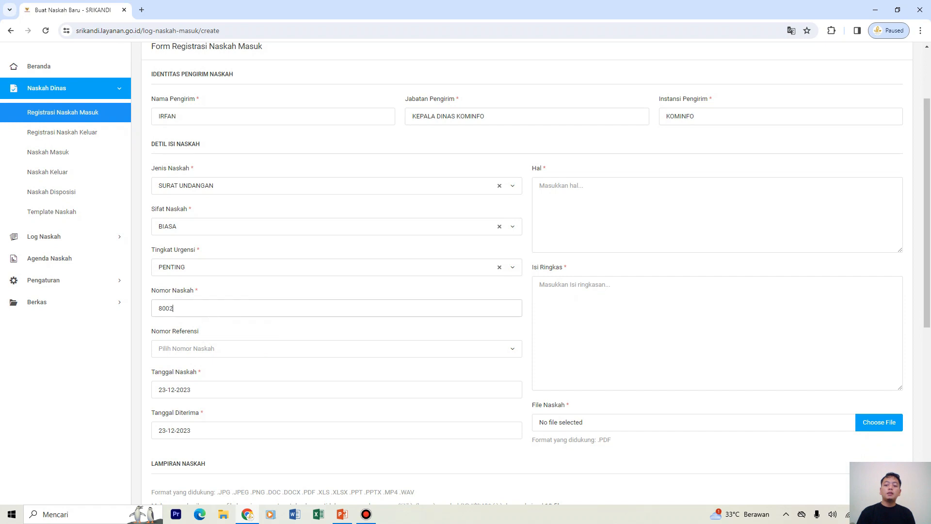
key(BackSpace)
text(.2.1.2)
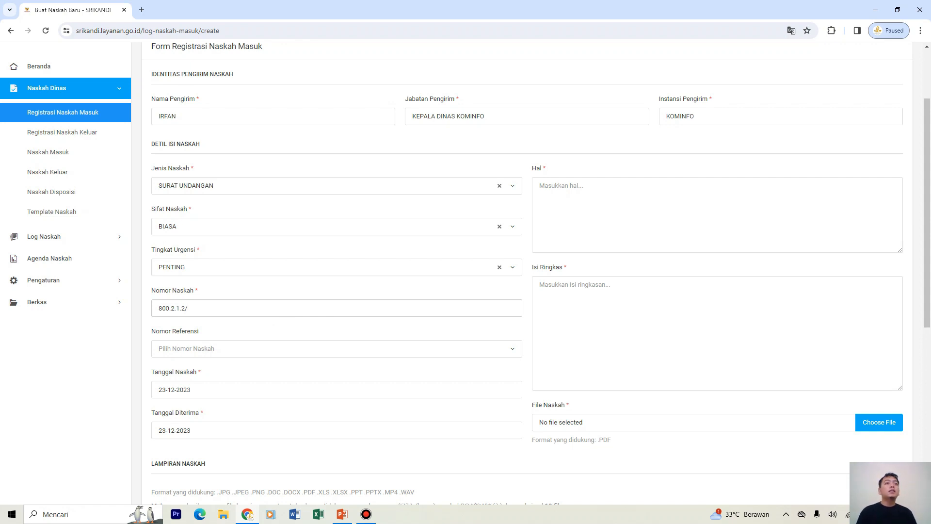
text(/25/DISK)
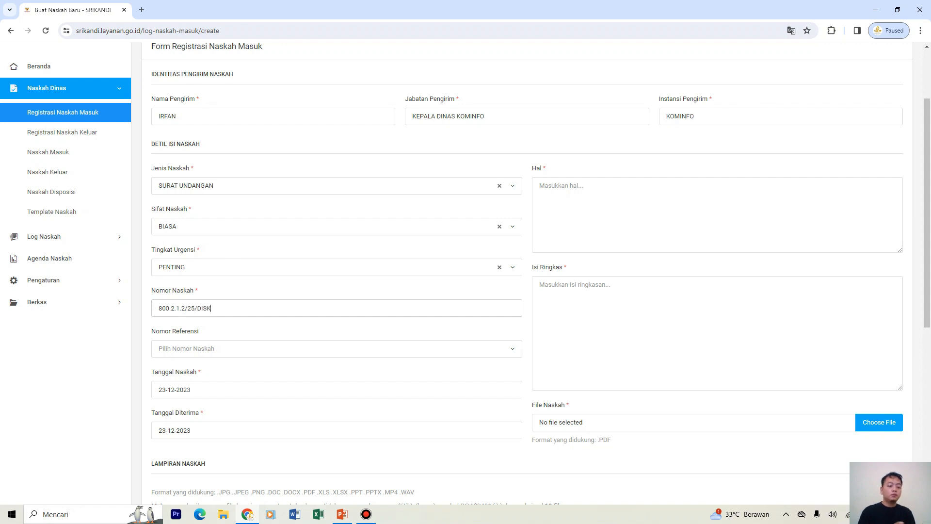
text(OMINFO)
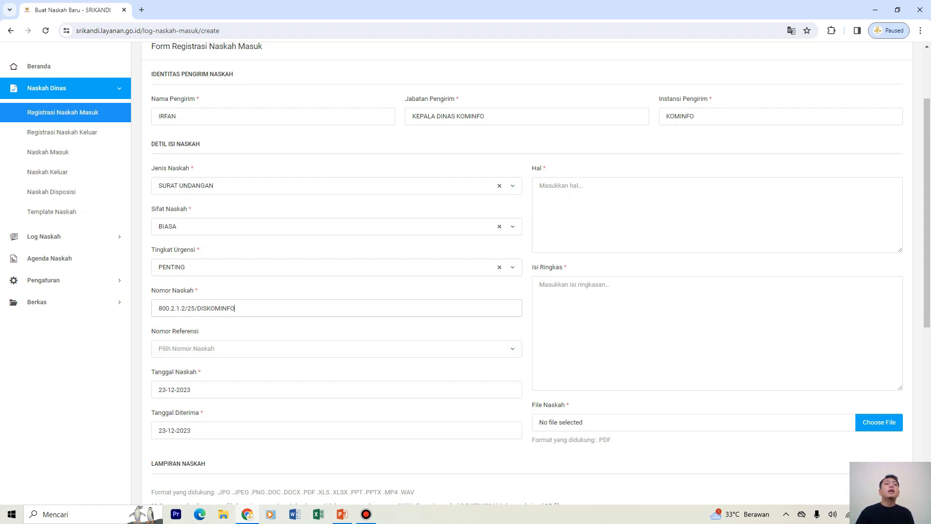
- Set the letter date in Tanggal Naskah to 22-12-2023
click(192, 389)
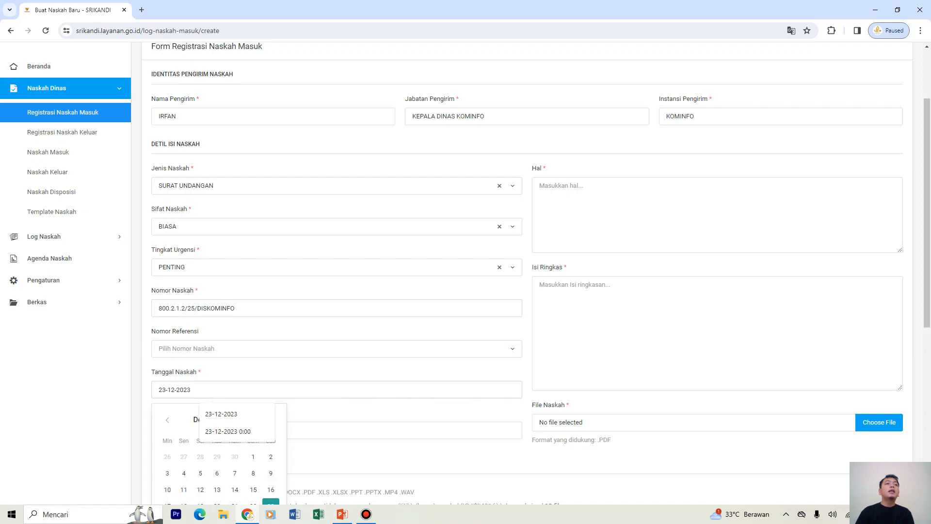
scroll(466, 273, down, 1)
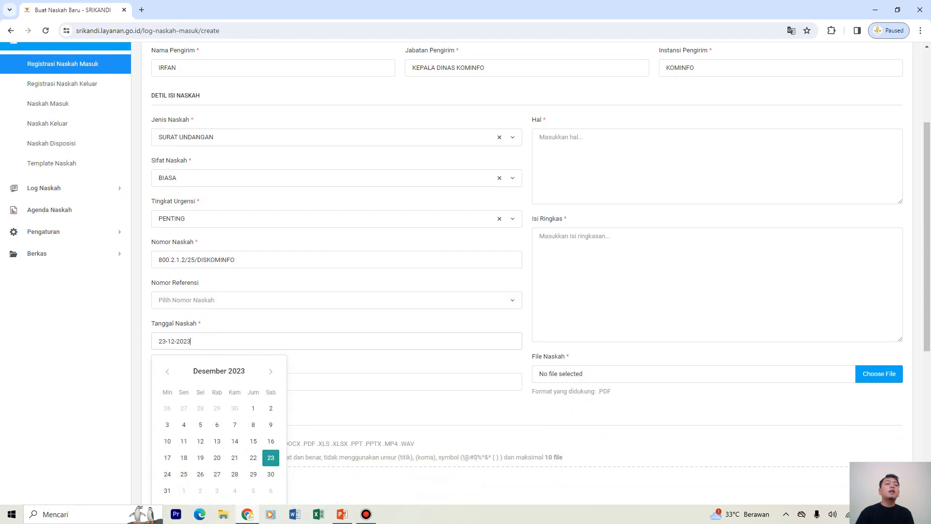
click(253, 457)
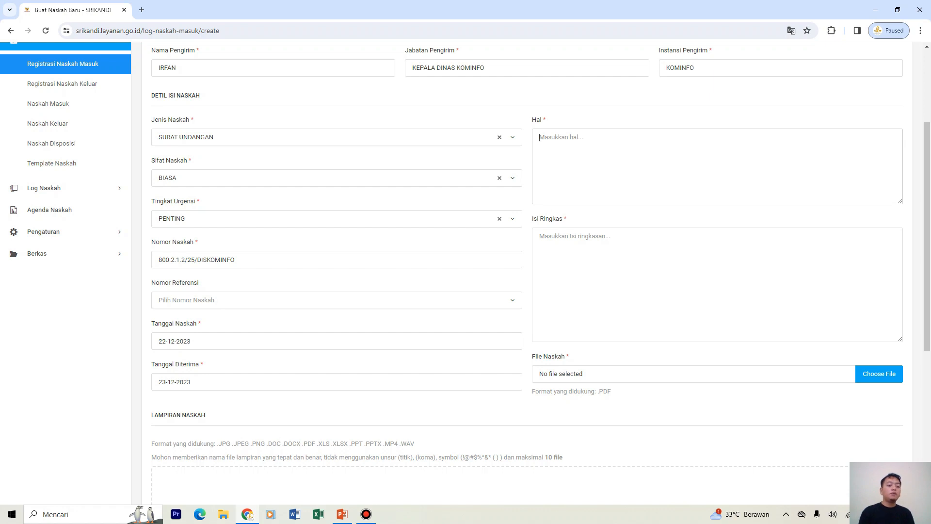
- Enter "Bimbingan Teknis Penerapan Aplikasi Srikandi" as the letter's subject in Hal
text(Bimb)
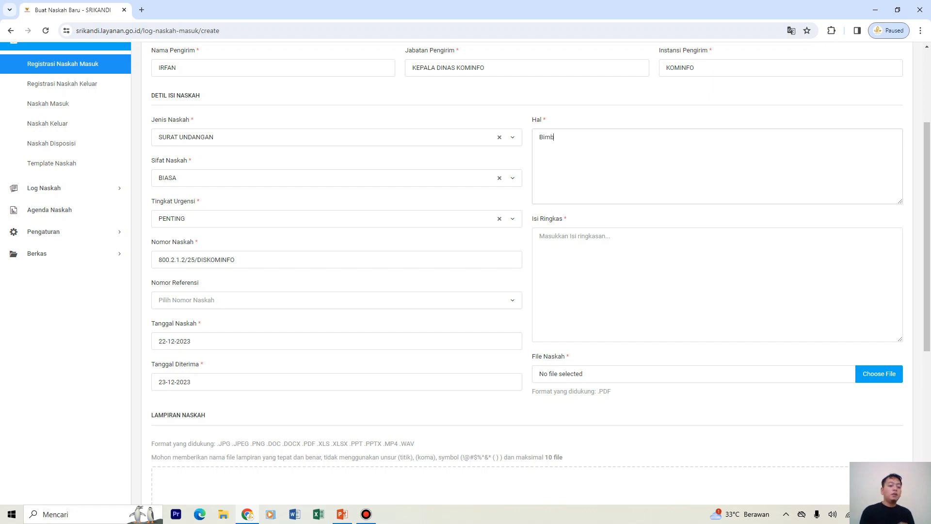
text(ingan Teknis Penerapan Ap)
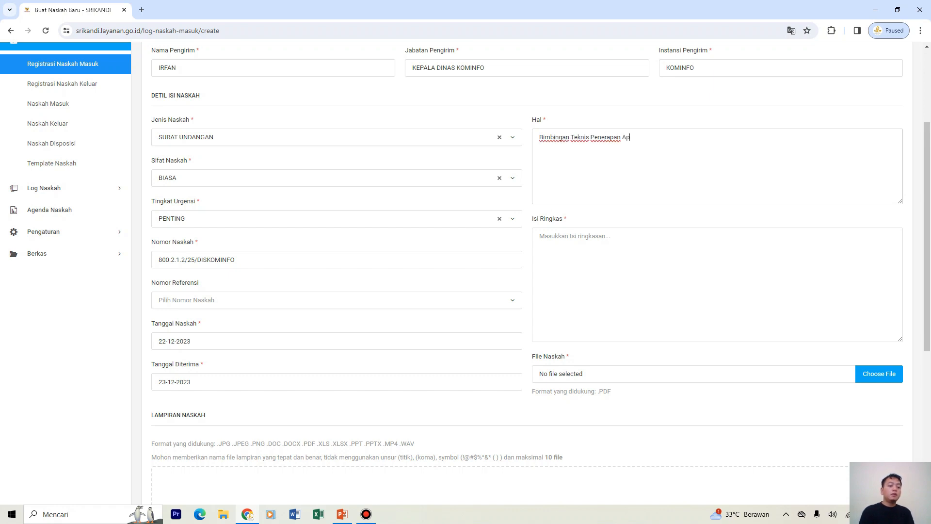
text(likasi Srikandi)
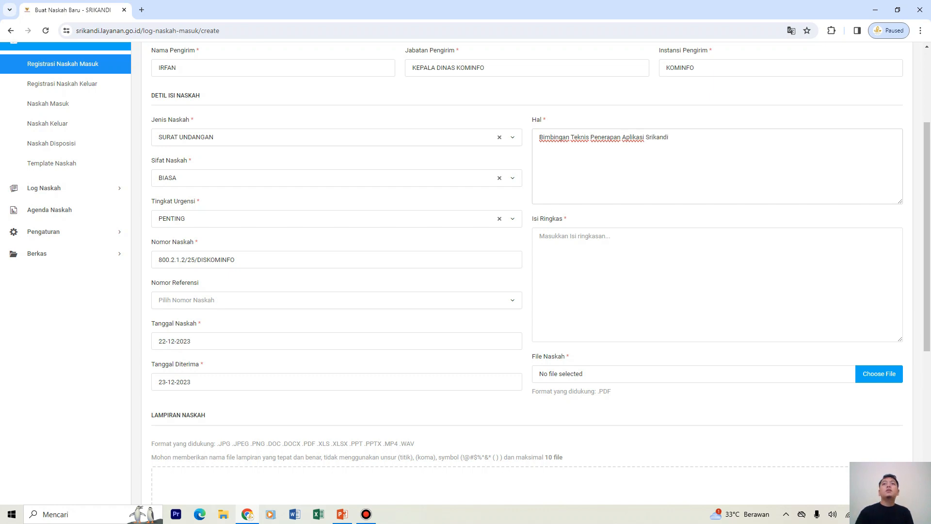
- Enter "Sistem Pmerintahan Berbasisi Elektronik" as the letter's summary in Isi Ringkas
key(Tab)
text(Sist)
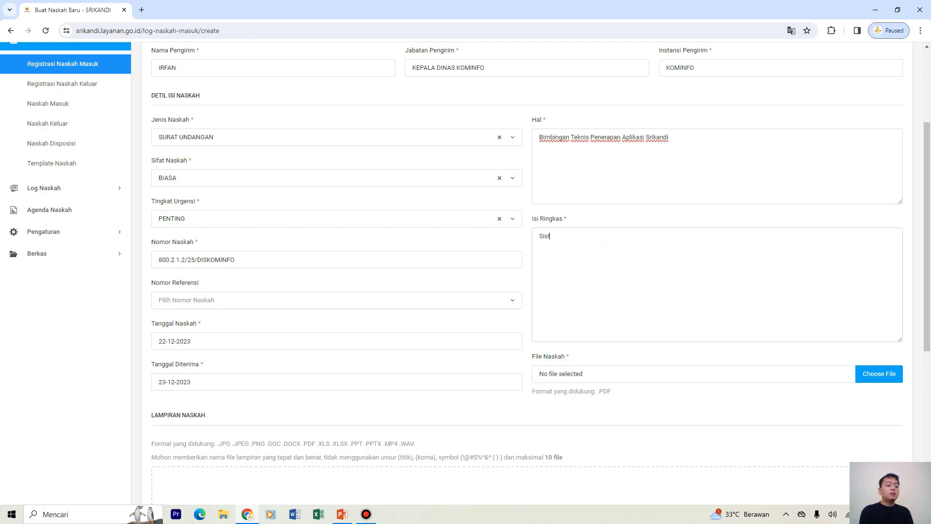
text(em Pm)
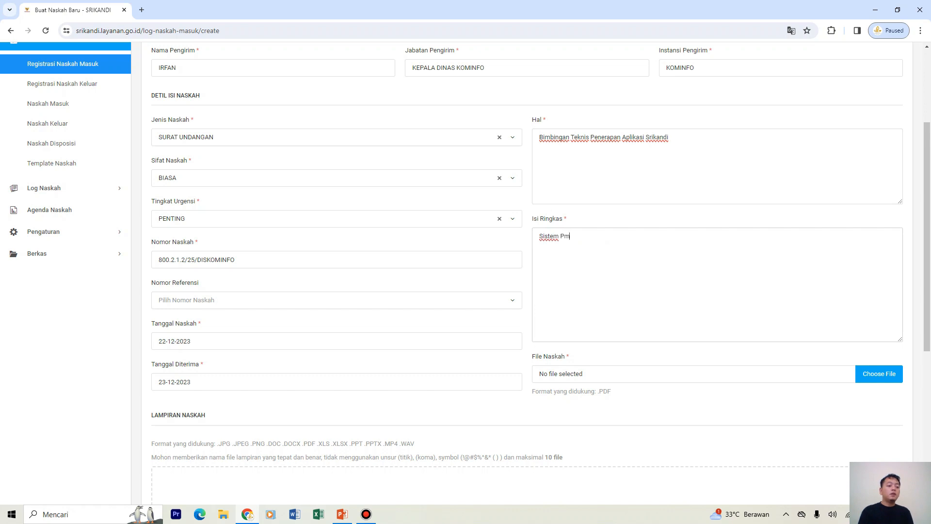
text(erintahan Be)
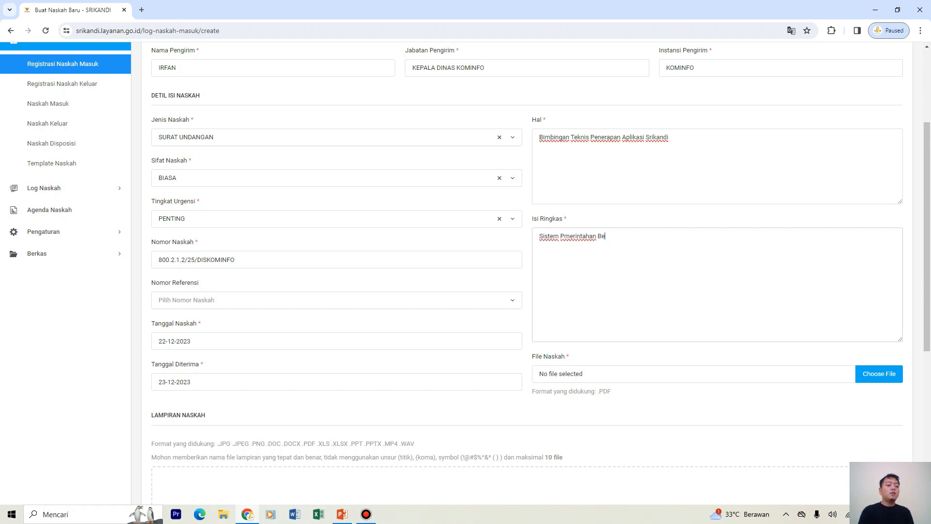
text(rbasisi Elektronik)
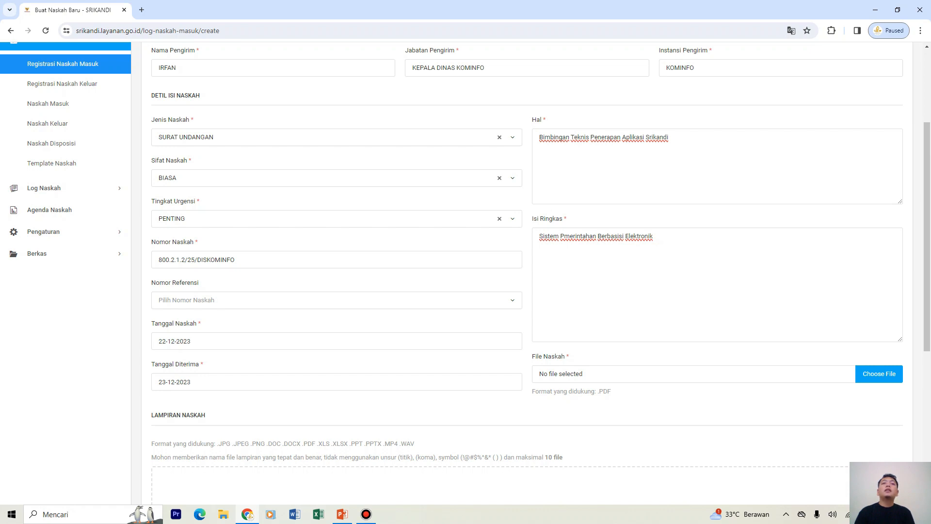
- Attach SIM GPO (1).pdf from the SK UNDUH folder as the File Naskah
scroll(466, 266, down, 1)
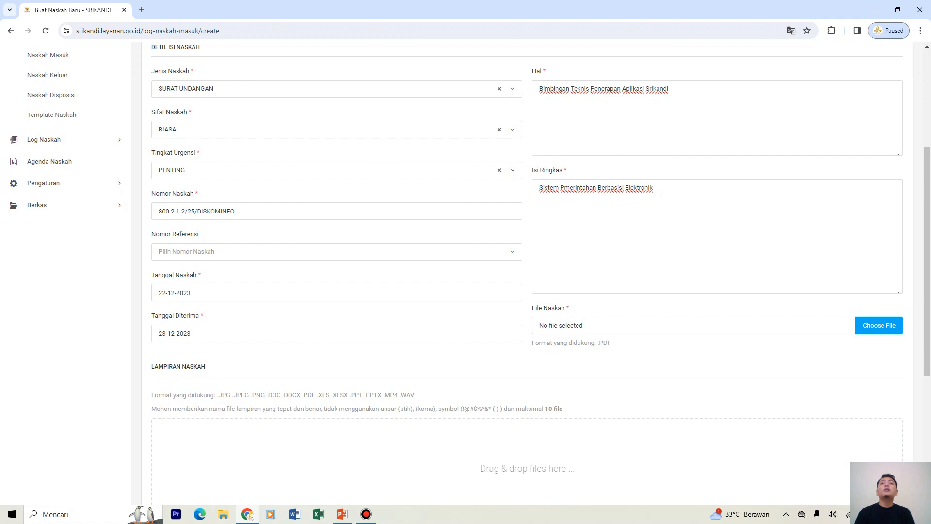
click(879, 325)
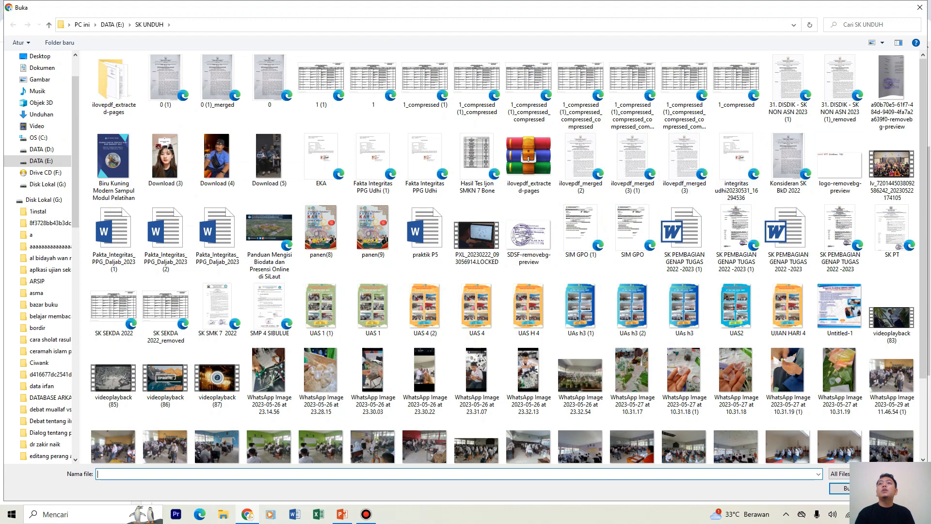
double_click(581, 228)
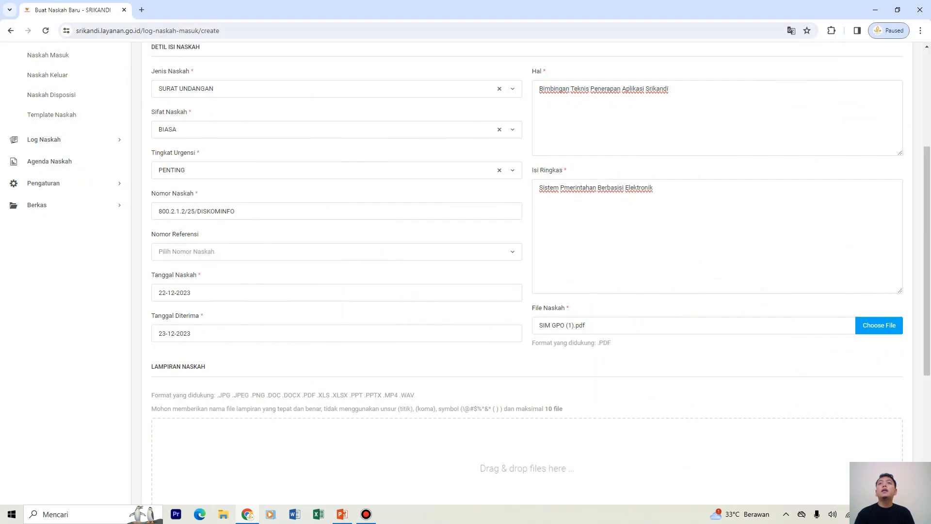
- Add the Kepala Dinas Perpustakaan dan Kearsipan Kab. Bone as the main recipient in Utama
scroll(527, 274, down, 5)
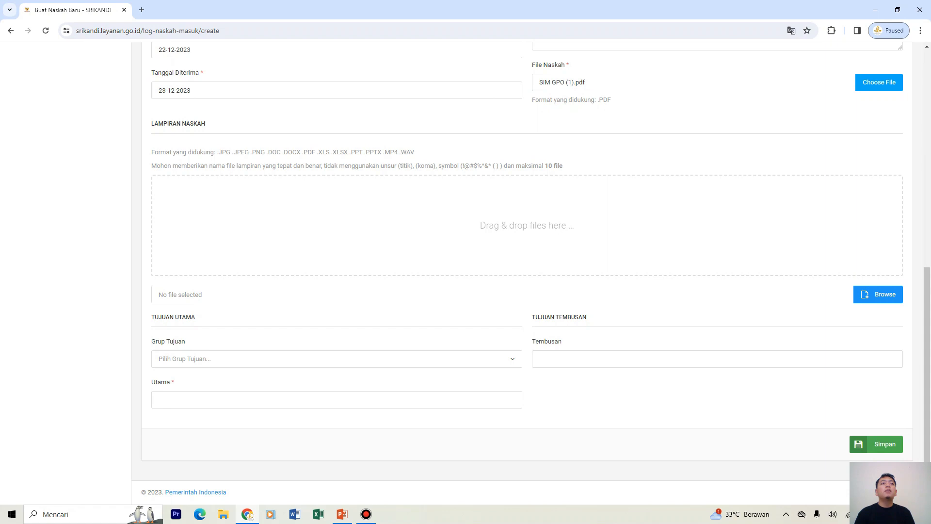
click(337, 400)
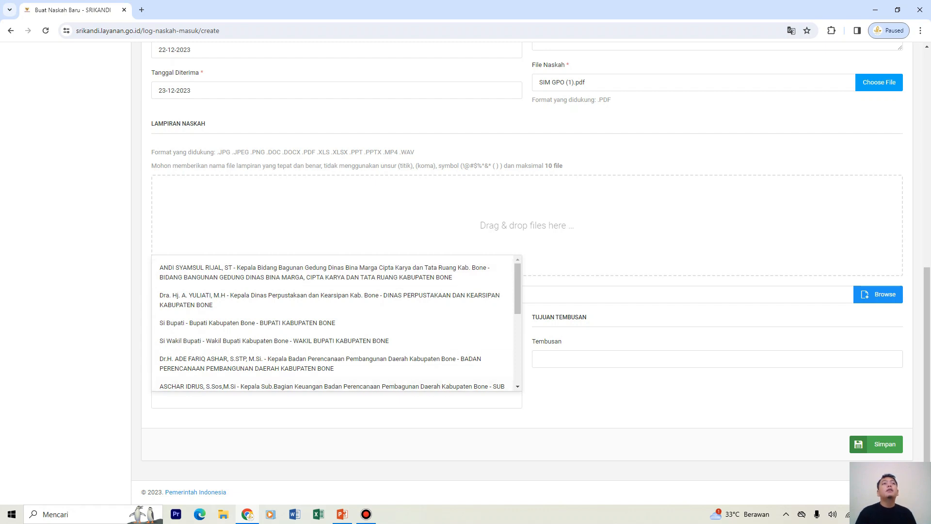
key(Return)
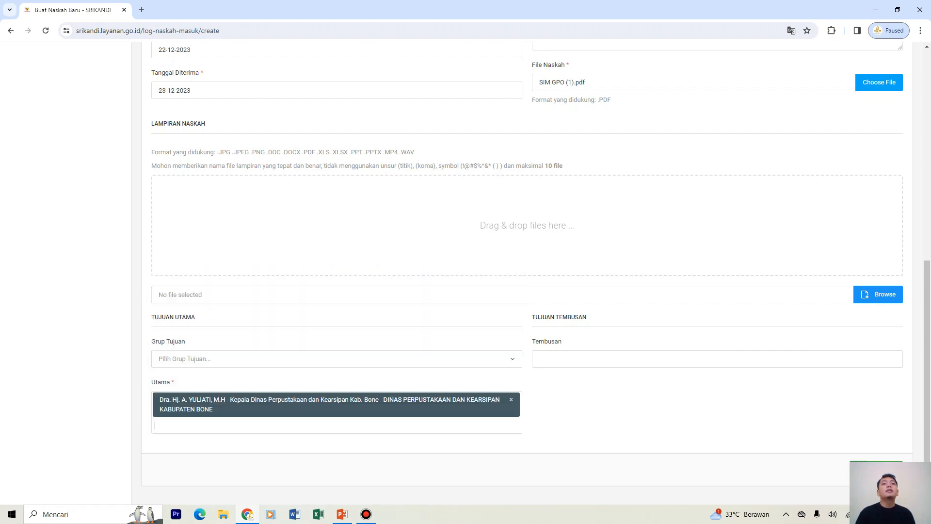
- Add the Bupati Kabupaten Bone as the copy recipient in Tembusan and save the registration
click(718, 359)
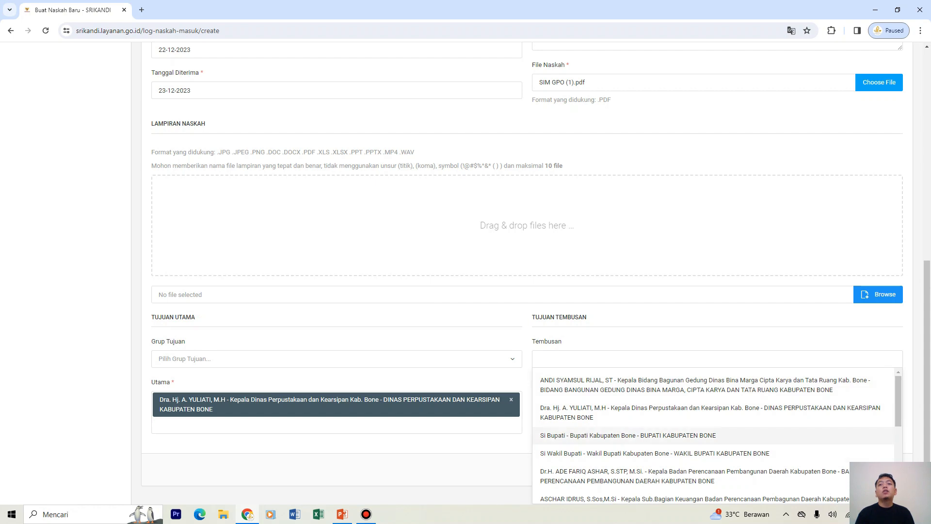
click(627, 436)
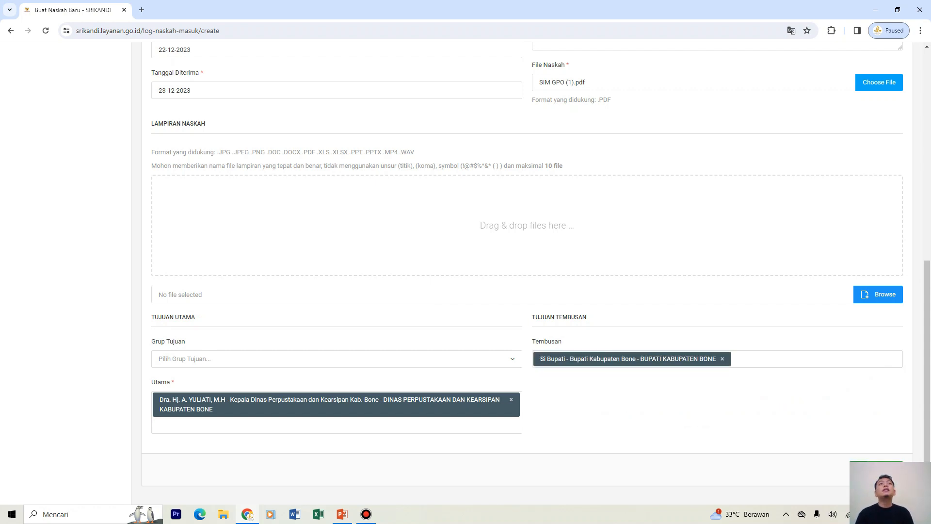
click(876, 469)
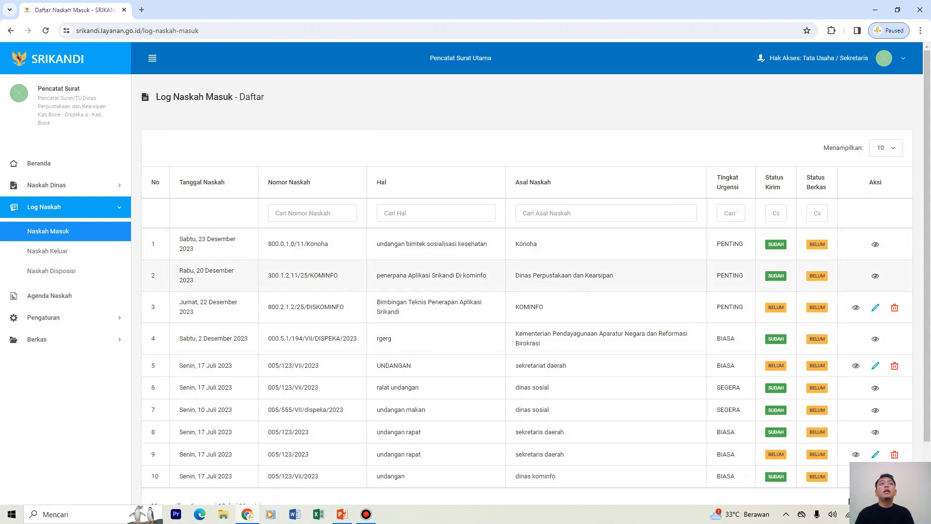
- Find letter 800.2.1.2/25/DISKOMINFO from KOMINFO in the Log Naskah Masuk list and open its details
drag(217, 270, 613, 275)
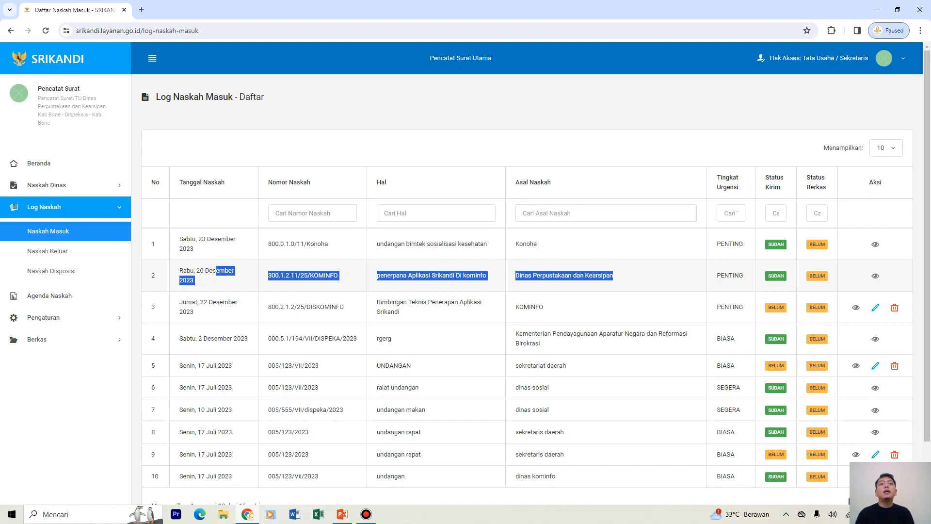
click(612, 290)
drag(180, 302, 544, 307)
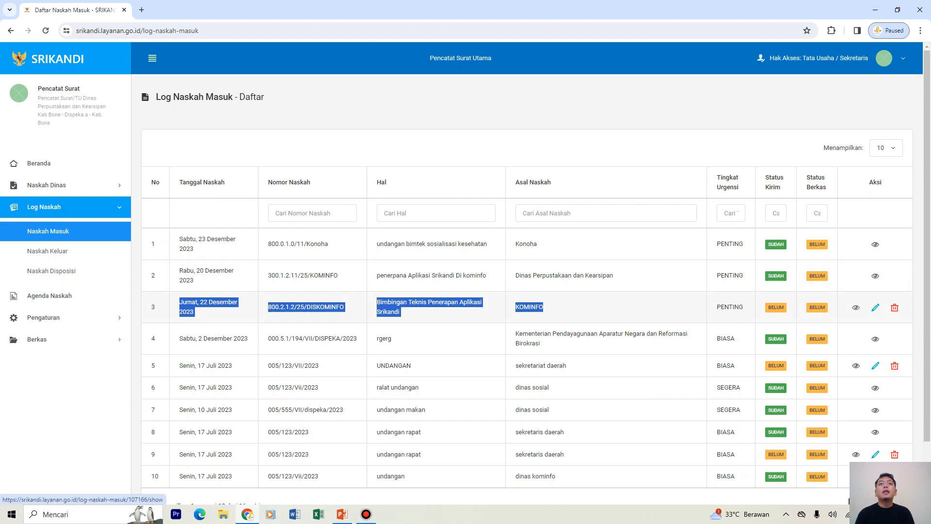
click(856, 308)
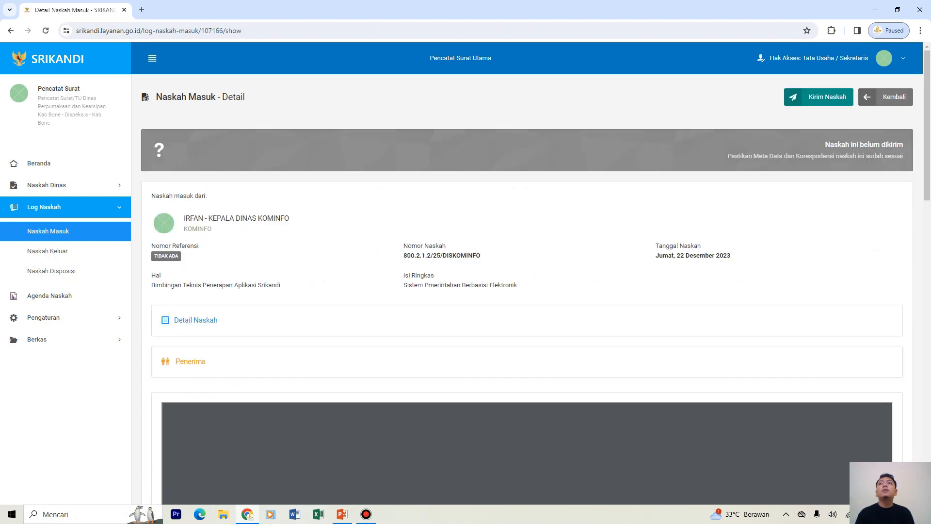
- Review the letter's details and attached document, and send the letter to its main and copy recipients
scroll(527, 272, down, 1)
scroll(466, 272, down, 5)
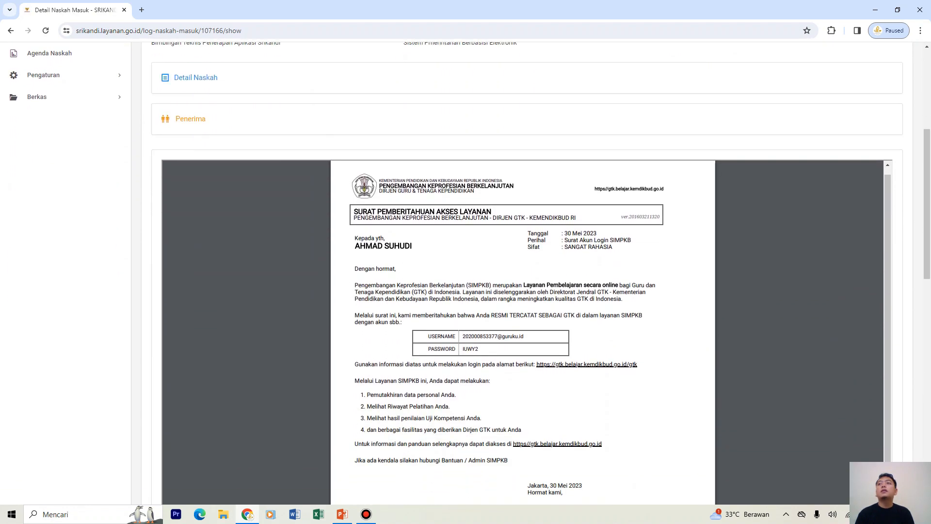
scroll(527, 272, down, 8)
scroll(527, 272, down, 6)
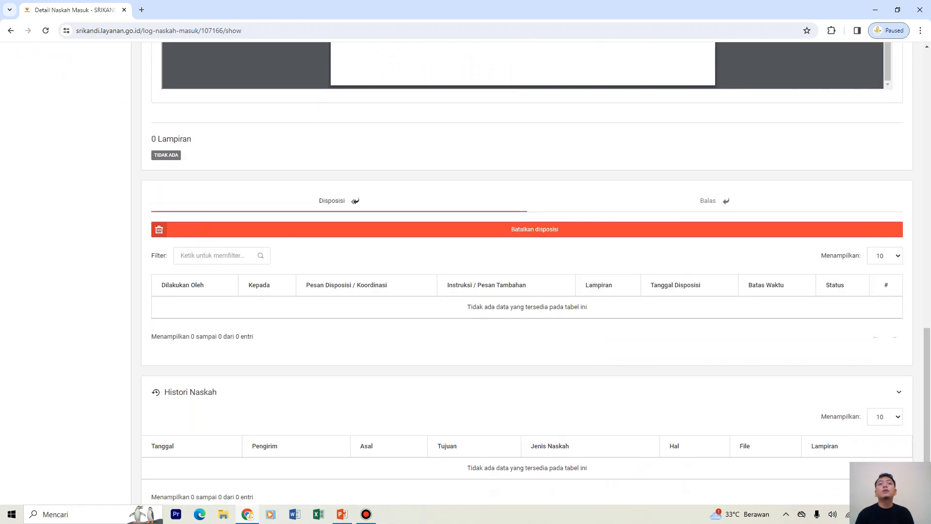
scroll(528, 272, up, 9)
scroll(527, 271, up, 10)
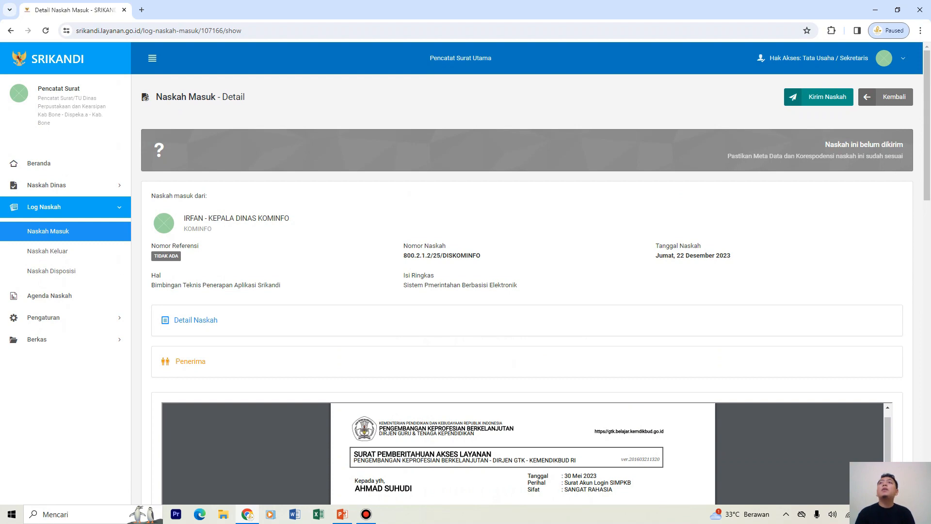
click(819, 97)
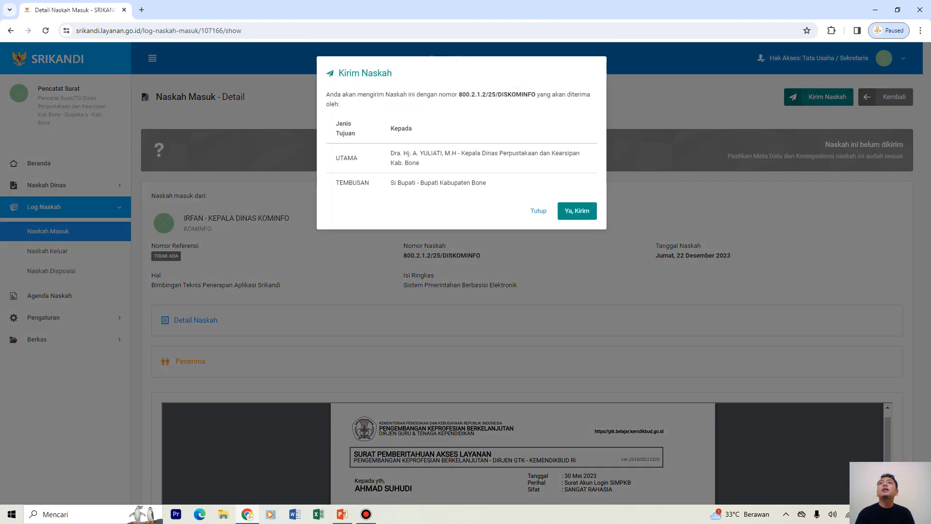
click(577, 211)
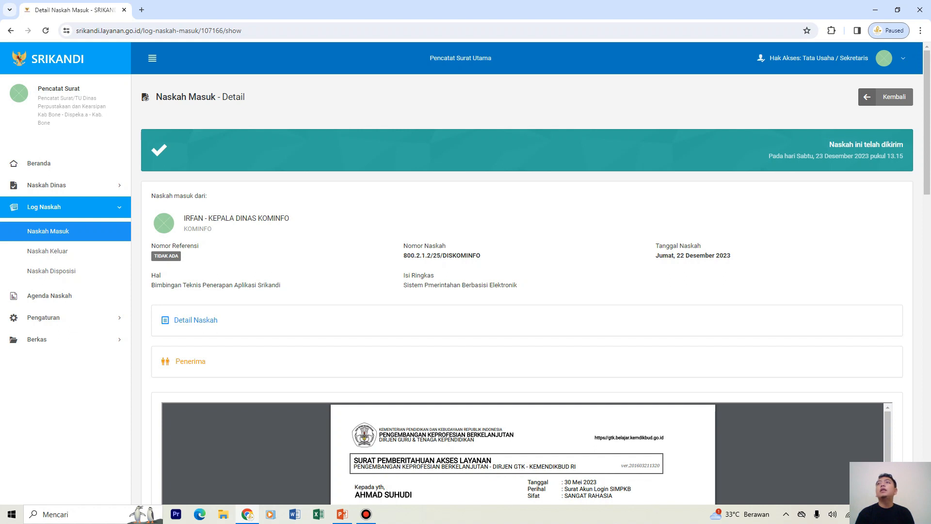
drag(830, 144, 904, 144)
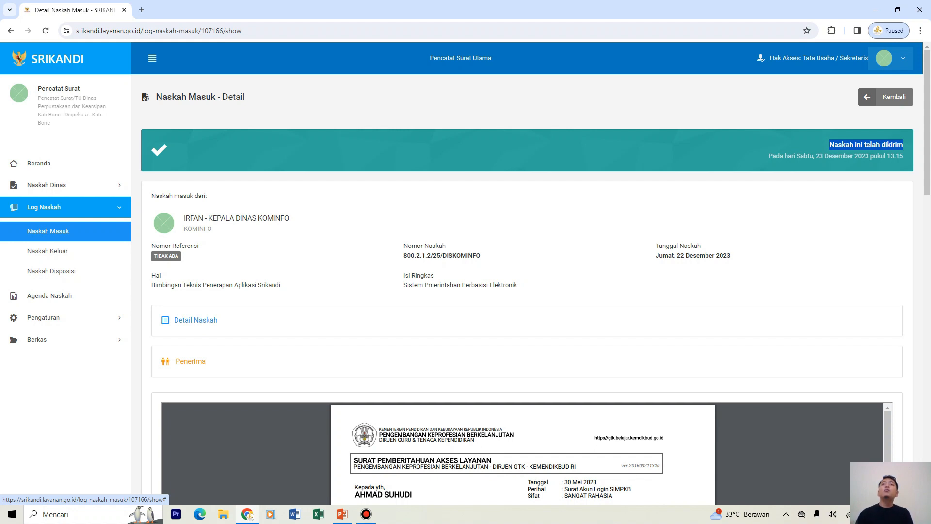
- Sign out of the Pencatat Surat account and select the prefilled username on the login page
click(893, 59)
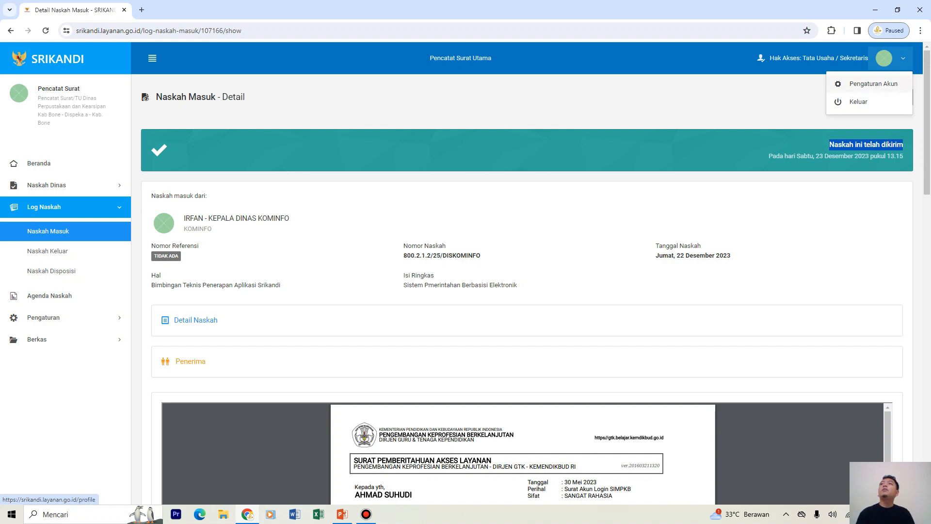
click(859, 101)
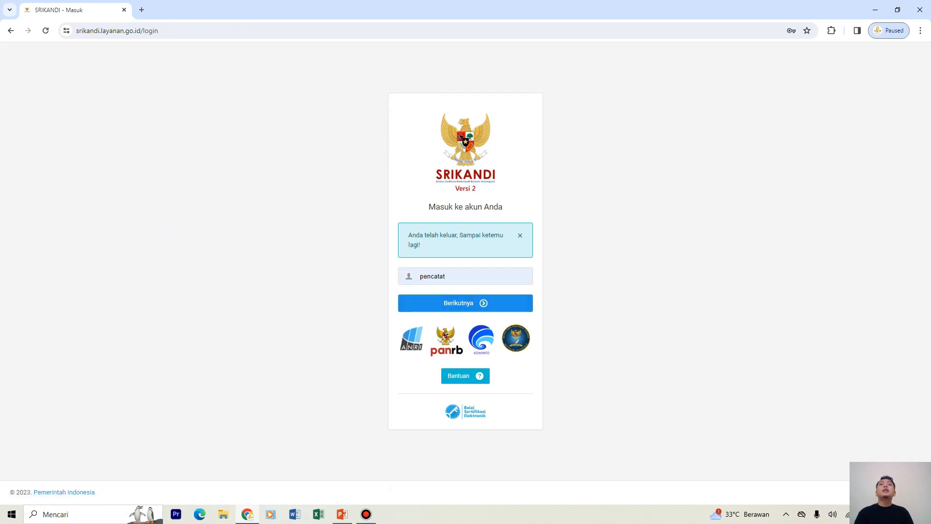
double_click(456, 277)
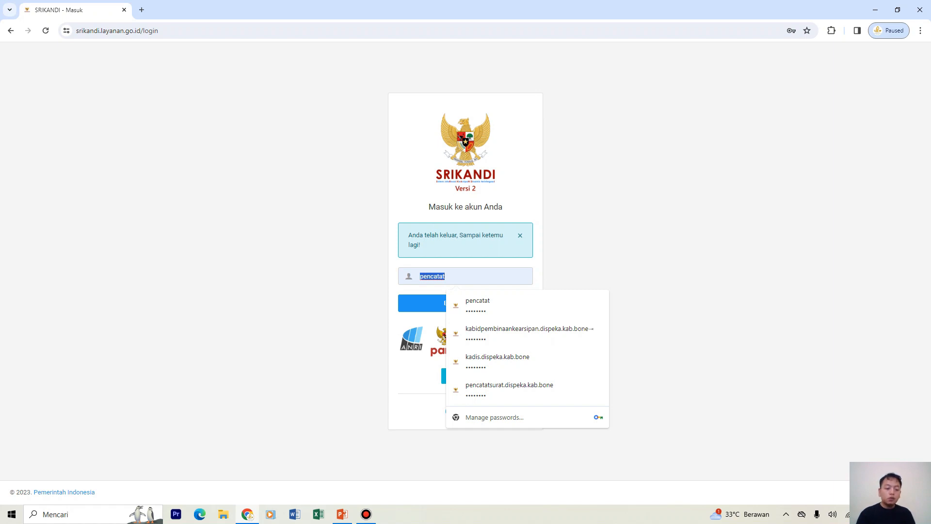
text(kepe)
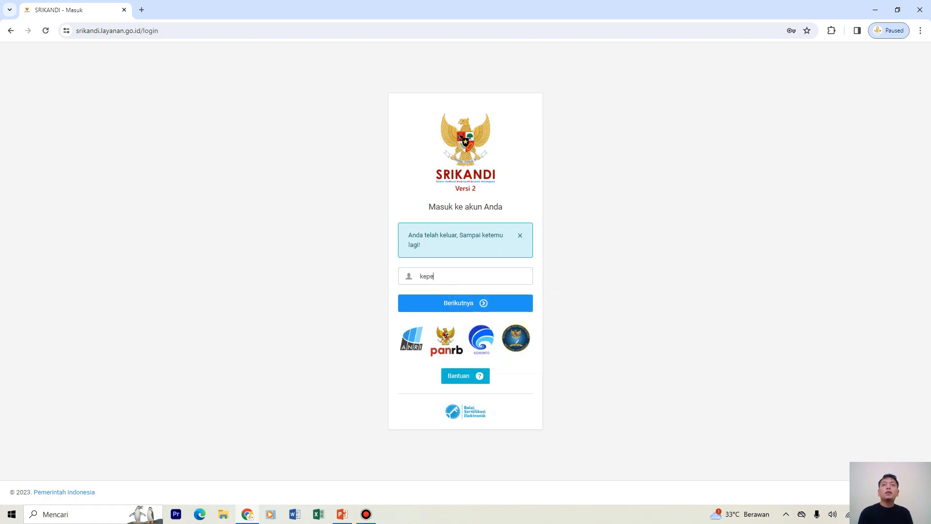
key(BackSpace)
key(BackSpace)
key(BackSpace)
key(BackSpace)
- Fill in the saved username of the Kepala Dinas (kadis) account and continue to the password page
text(kadi)
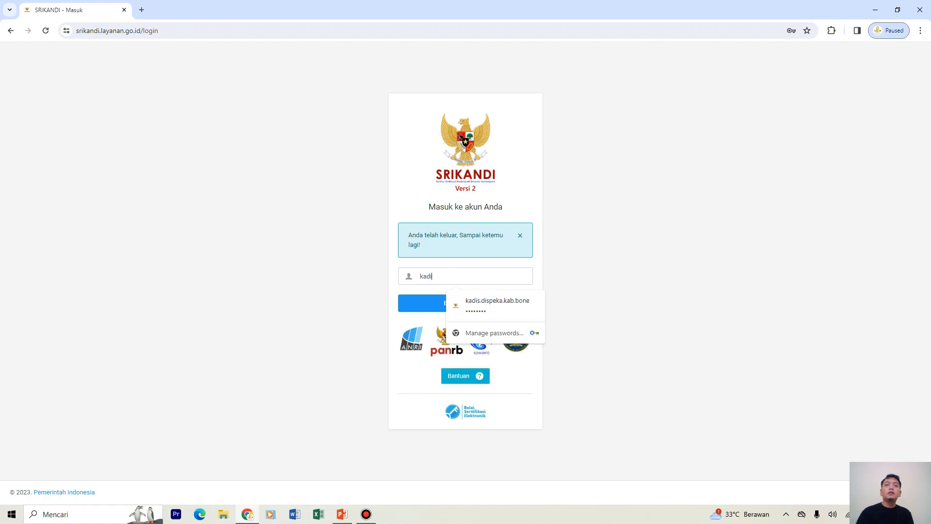
key(Down)
key(Return)
key(Return)
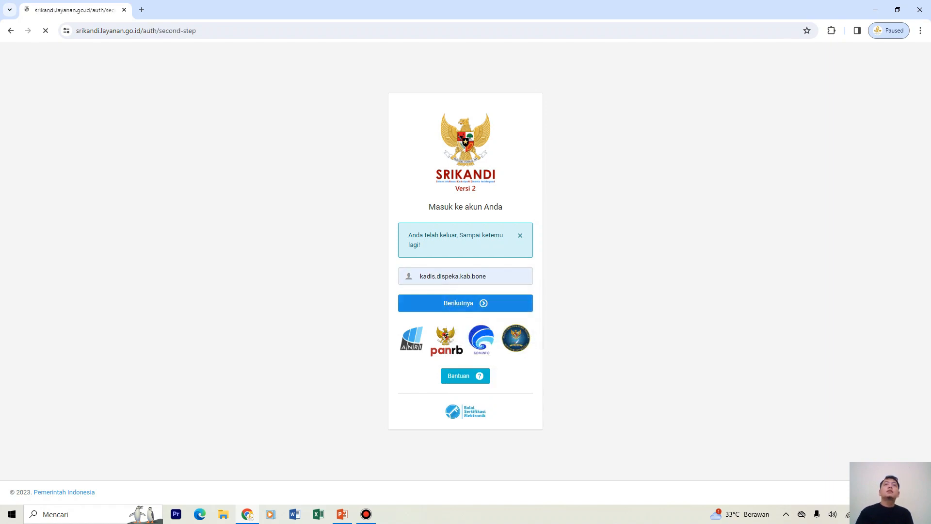
- Enter the Kepala Dinas account password, sign in, and save the login credentials in the browser
click(466, 257)
text(••••••)
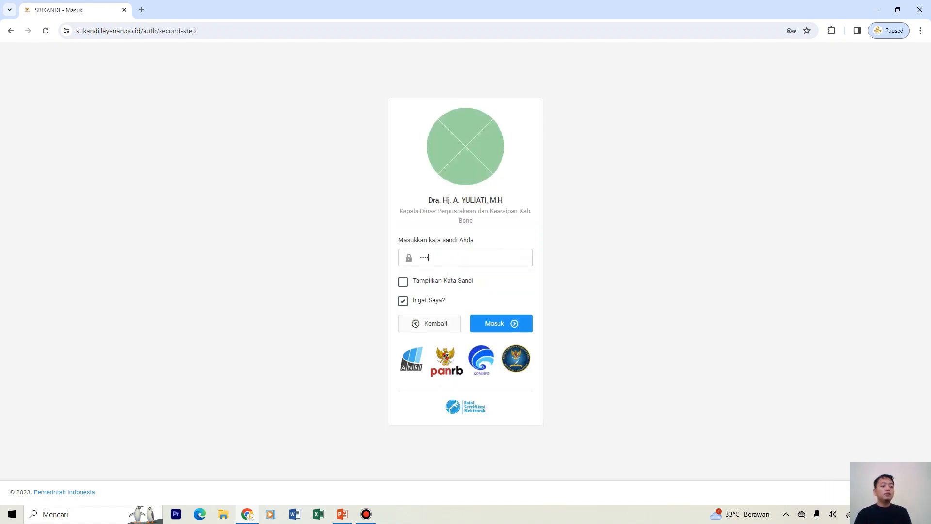
text(••)
key(Return)
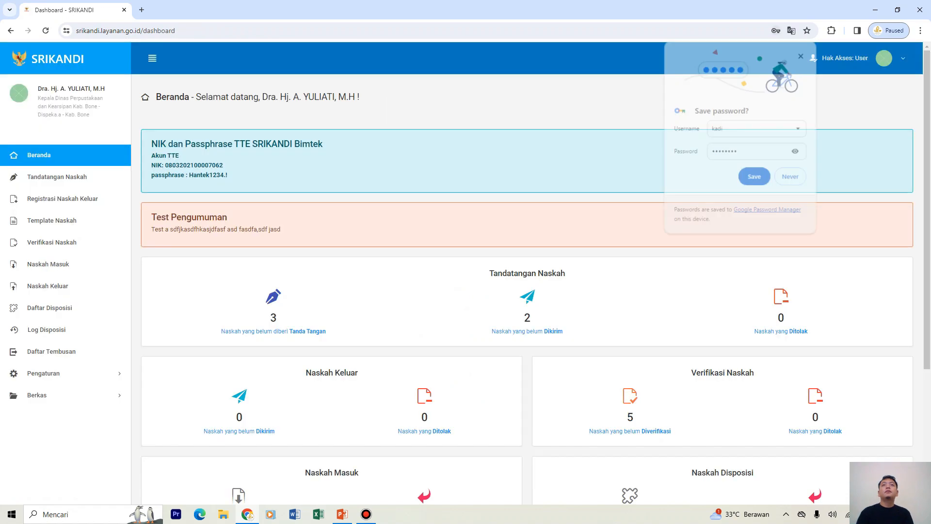
click(755, 177)
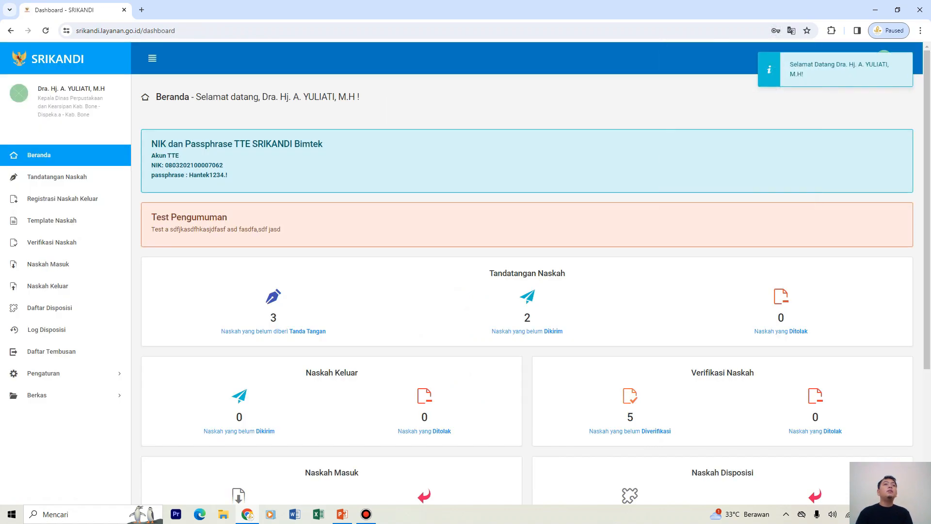
scroll(527, 273, down, 2)
scroll(527, 273, up, 1)
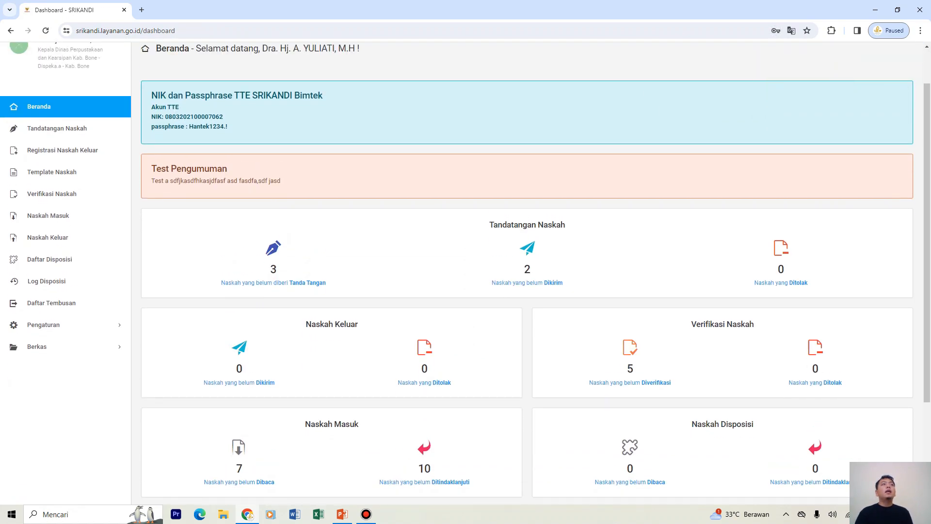
- Open the incoming letter "Bimbingan Teknis Penerapan Aplikasi Srikandi" from the dashboard's list of unread Naskah Masuk
scroll(527, 273, down, 1)
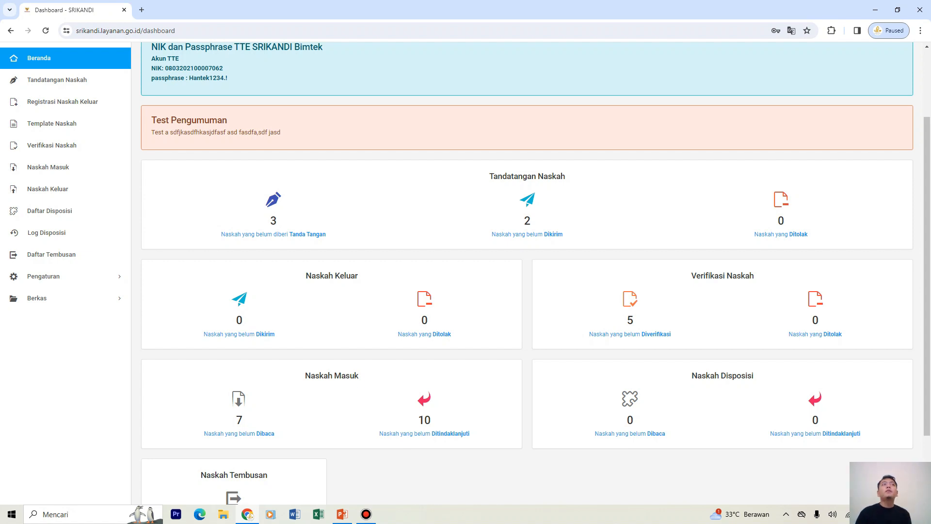
scroll(526, 273, down, 1)
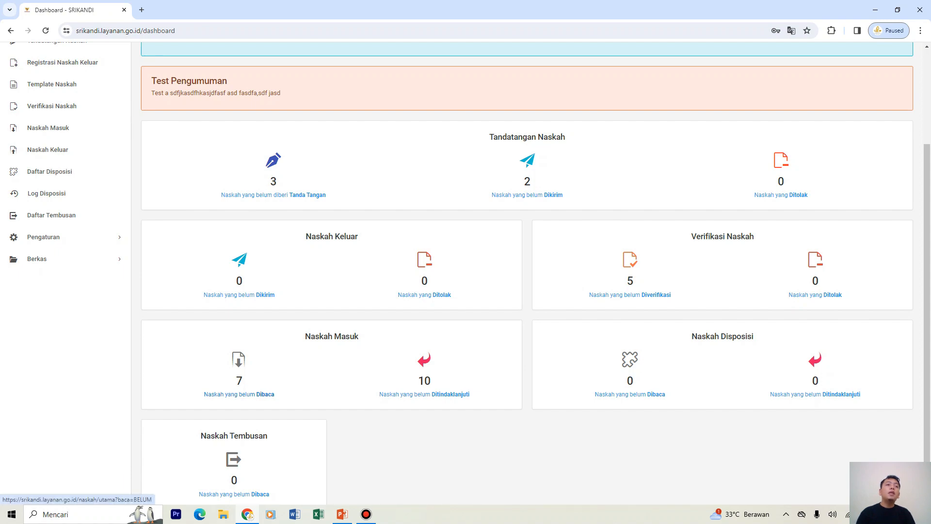
click(266, 394)
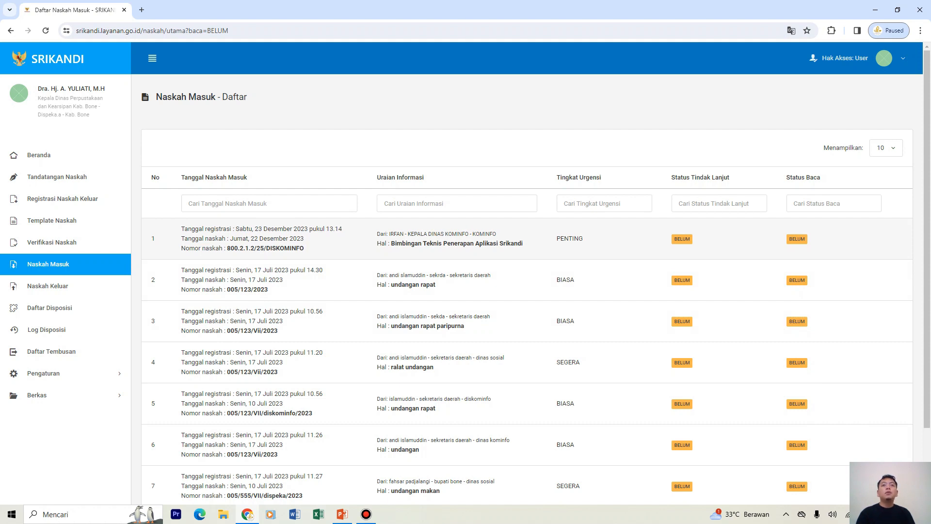
click(457, 239)
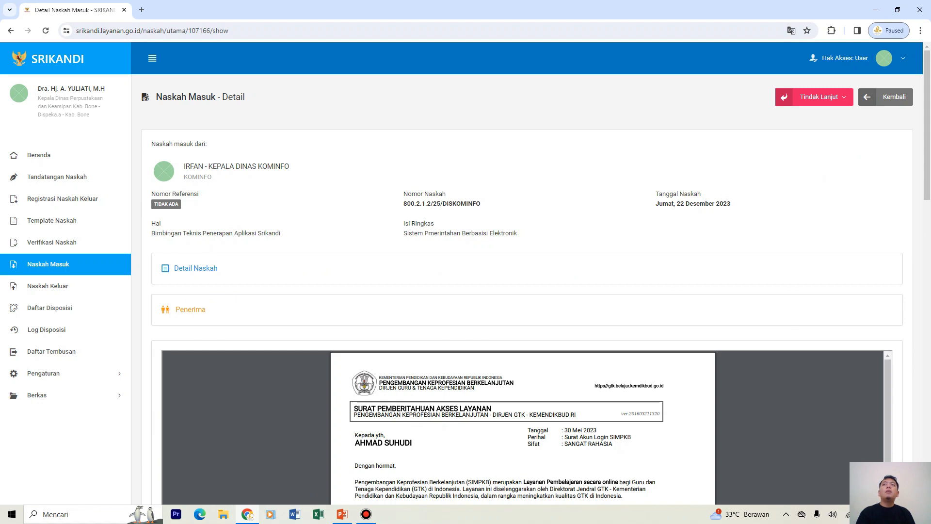
- Examine the letter's attached document and the read status of its main and copy recipients in Histori Naskah
scroll(527, 271, down, 13)
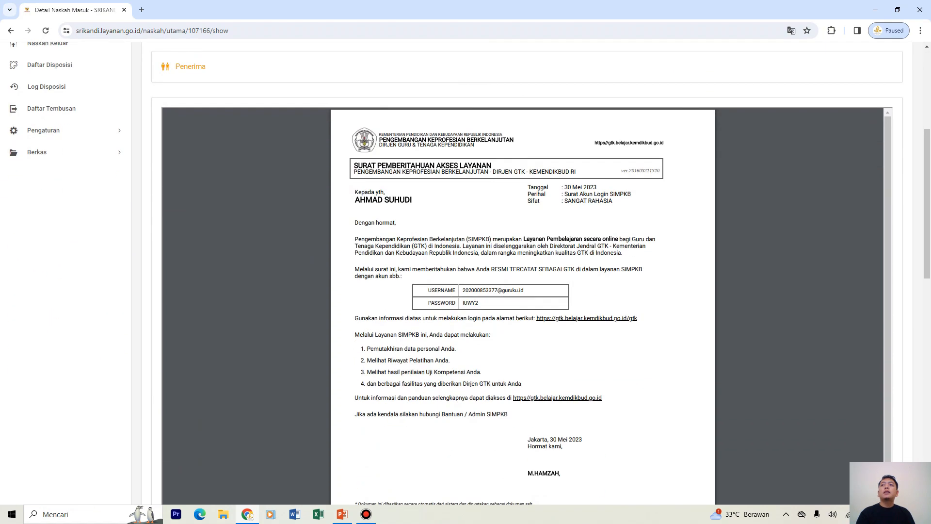
scroll(527, 272, down, 3)
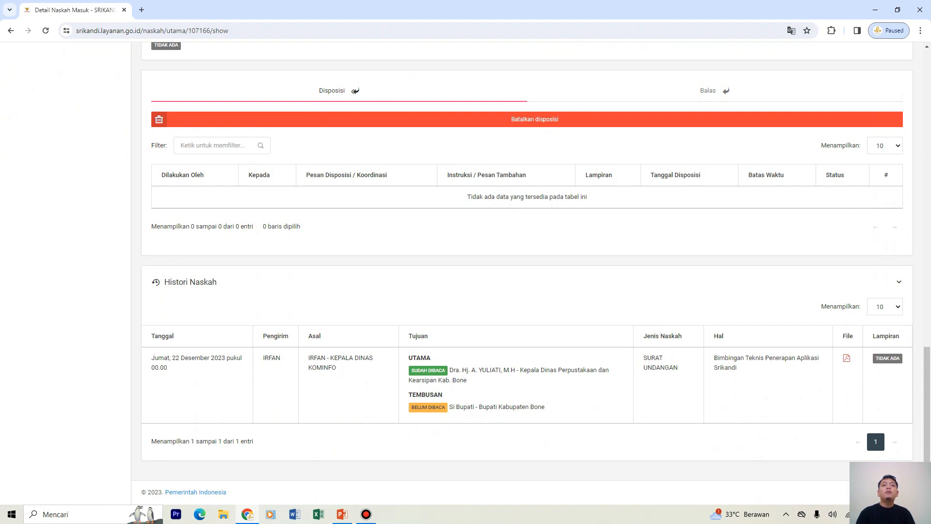
drag(540, 371, 467, 381)
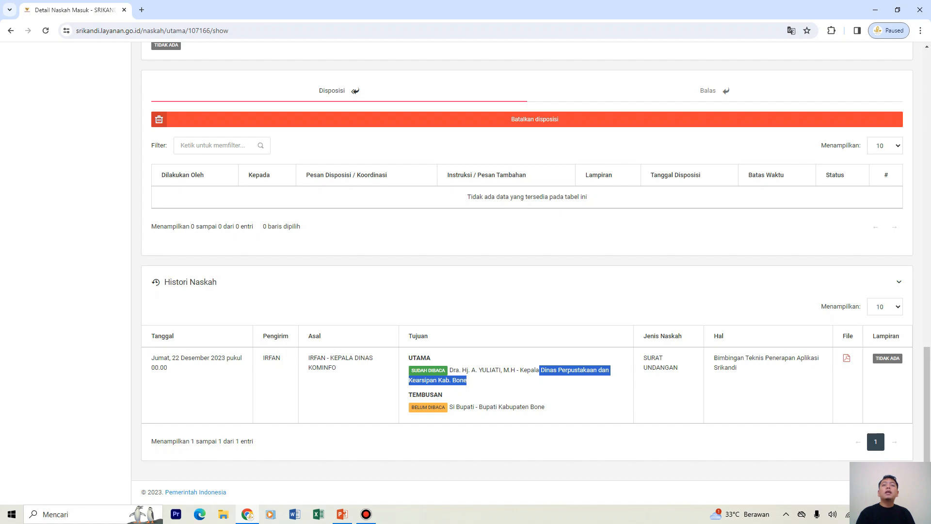
scroll(531, 272, up, 20)
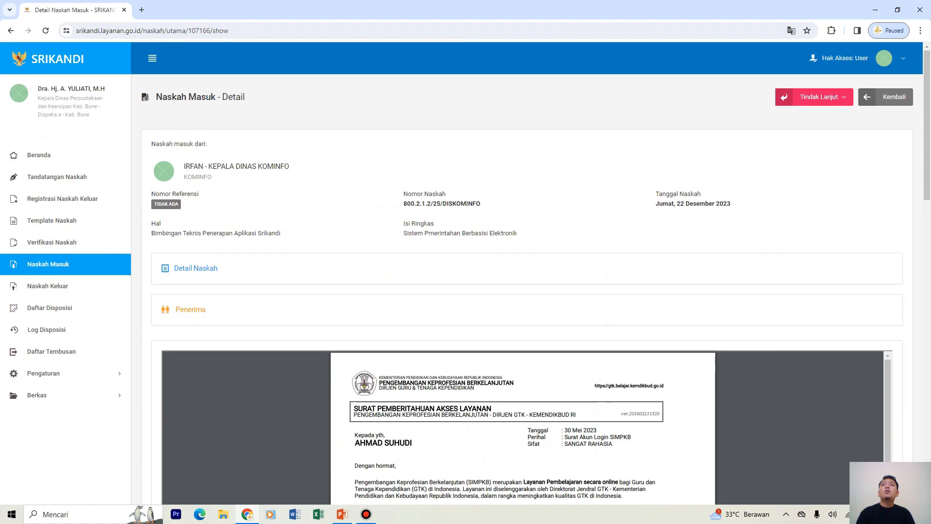
- Start a Disposisi / Koordinasi / Saran for the letter, addressed to the Kepala Bidang Pembinaan Kearsipan with the message HADIRI
click(818, 97)
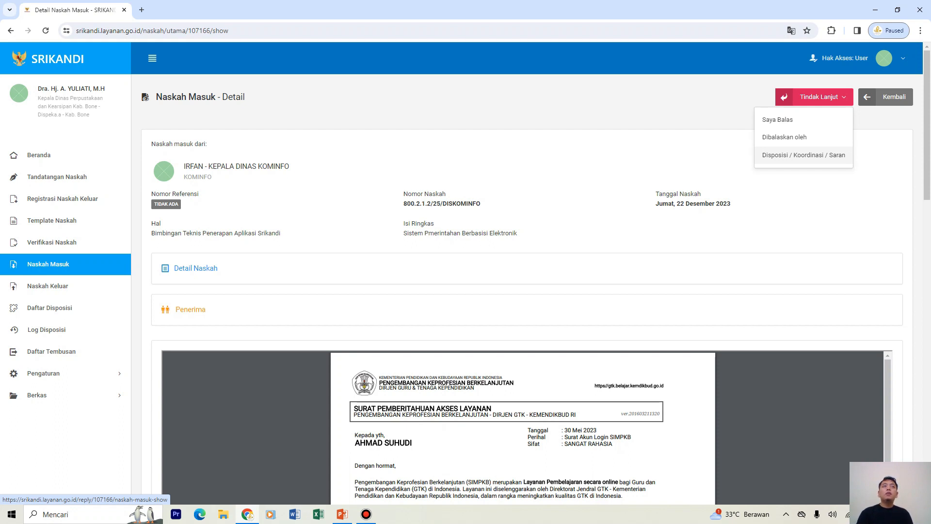
click(804, 155)
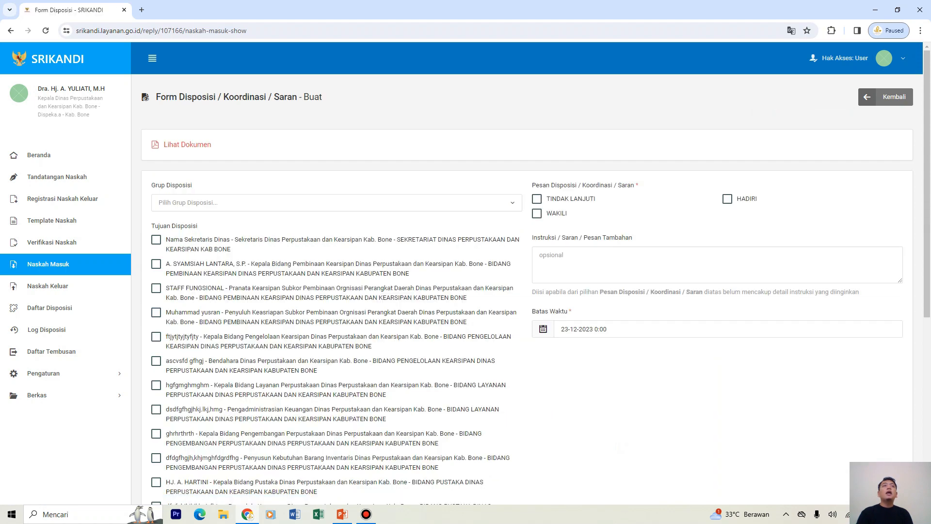
scroll(620, 444, down, 1)
scroll(620, 444, down, 2)
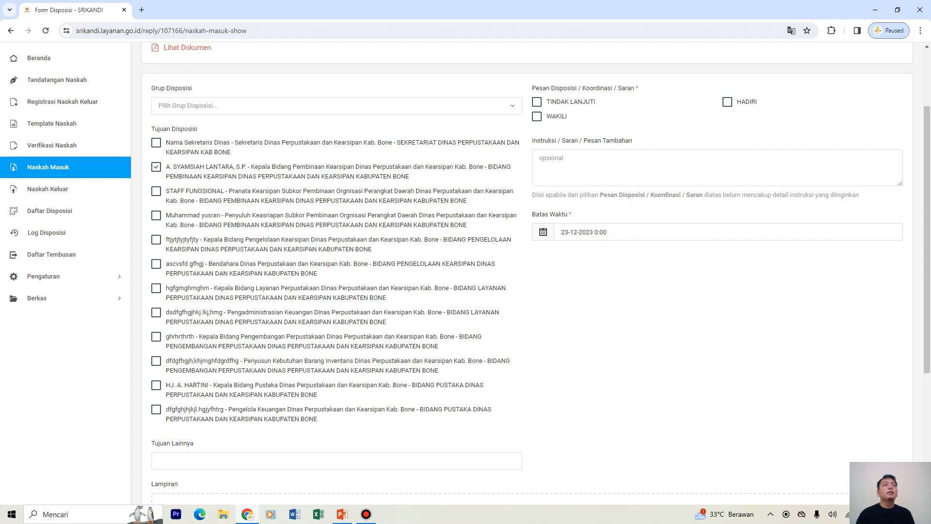
scroll(466, 272, up, 1)
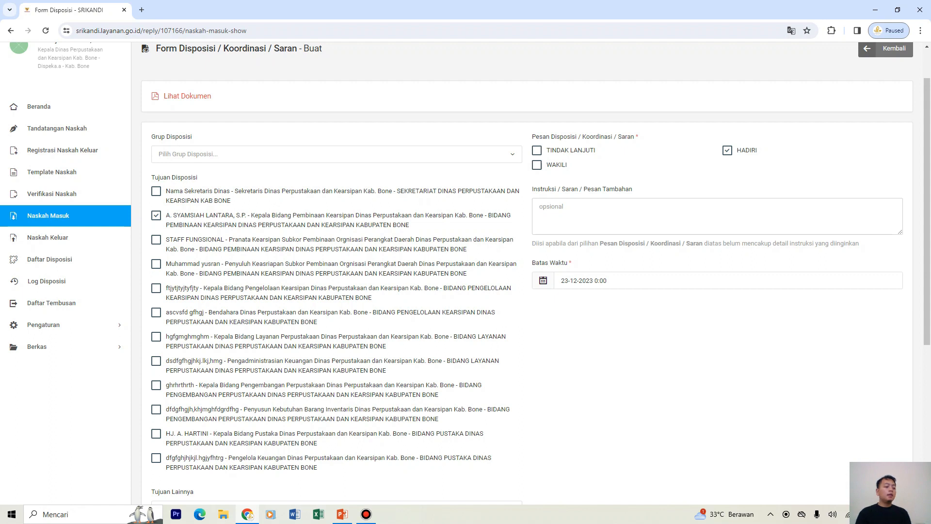
- Enter "Silahkan Ikuti Kegiatan Tersebut" as the disposition's additional instruction
text(S)
key(BackSpace)
key(BackSpace)
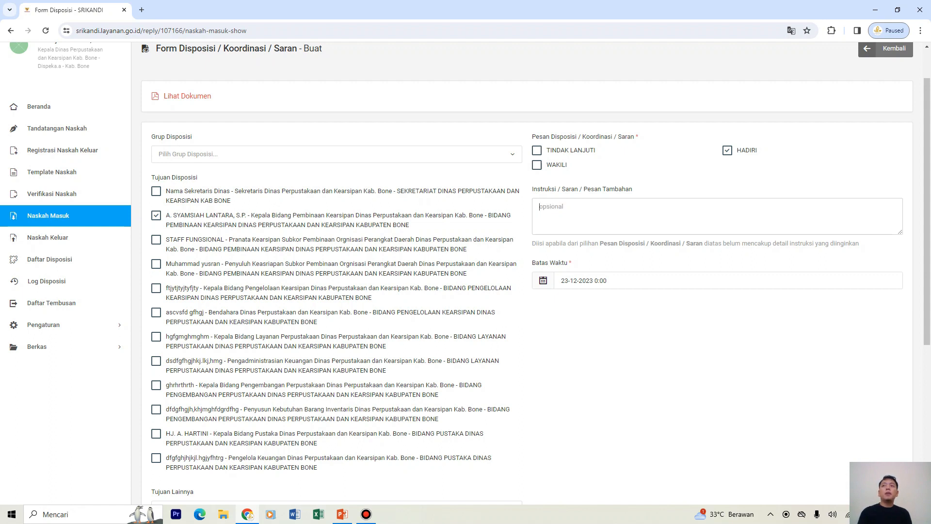
text(Silahkan )
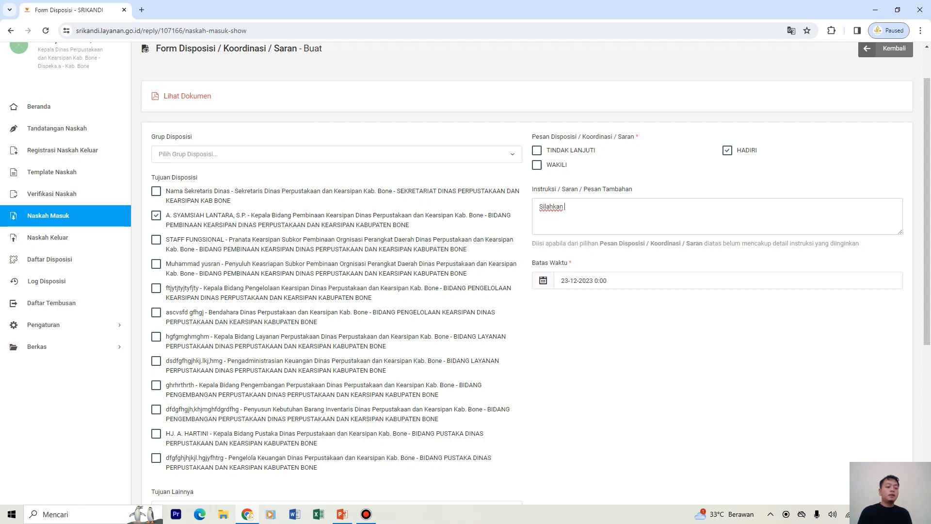
text(Ikuti Keg)
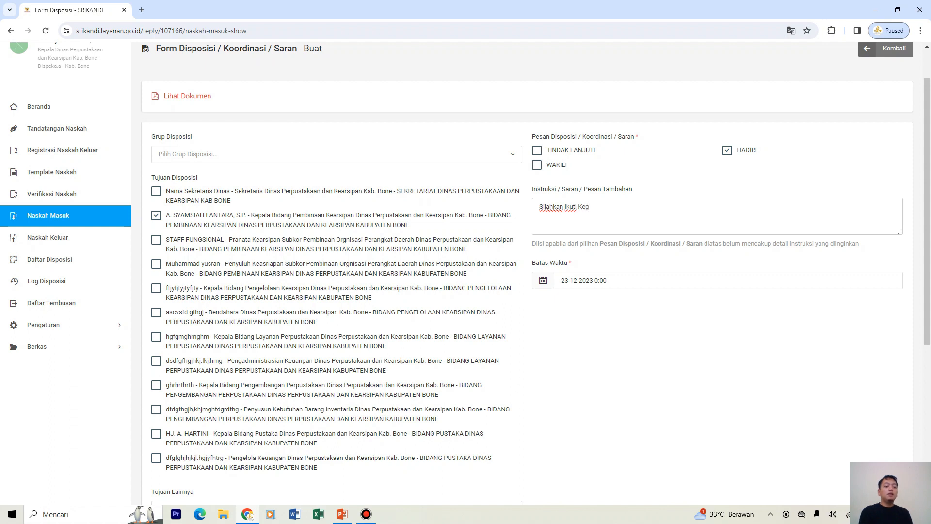
text(iatan Ters)
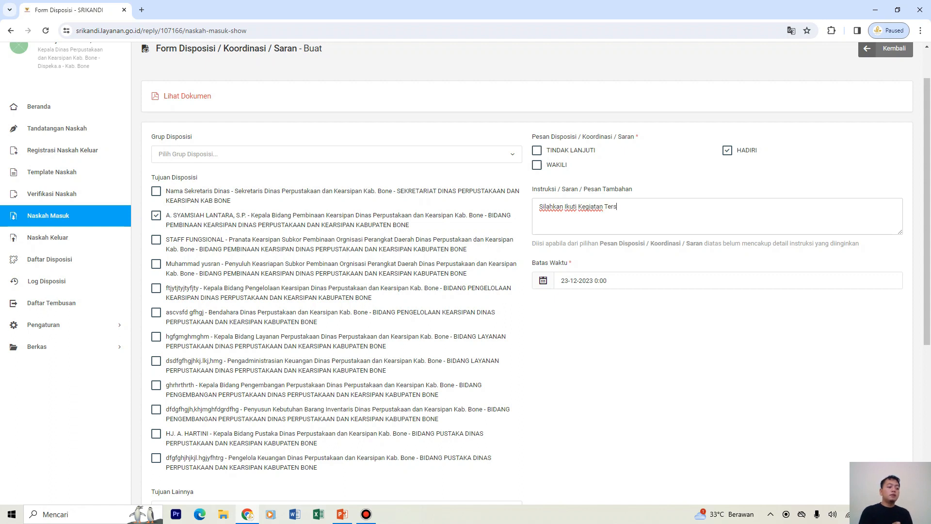
text(ebut)
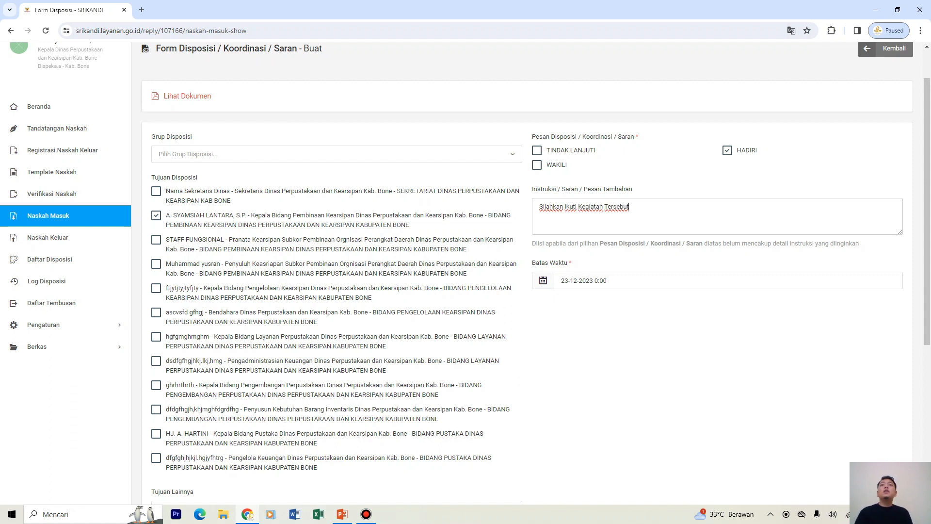
- Check the disposition's deadline calendar and attachment section, and send the disposition
scroll(466, 272, down, 1)
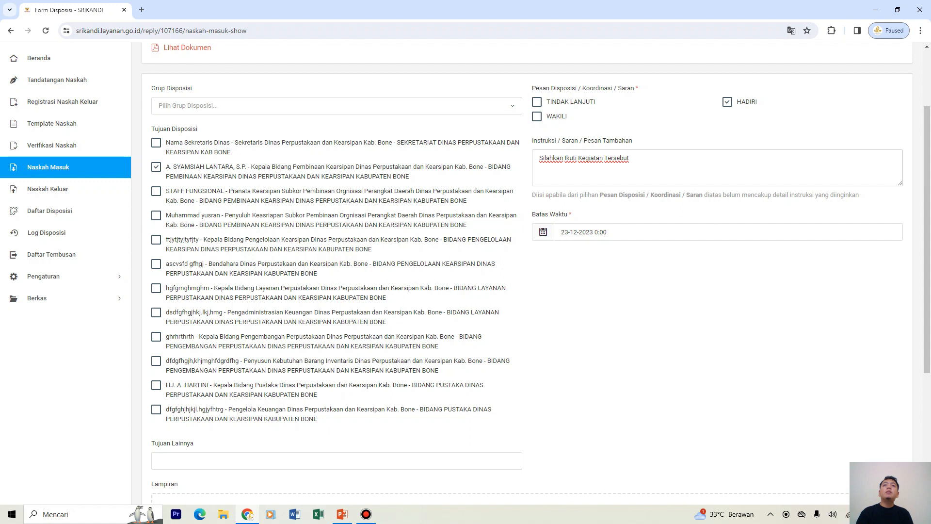
click(608, 233)
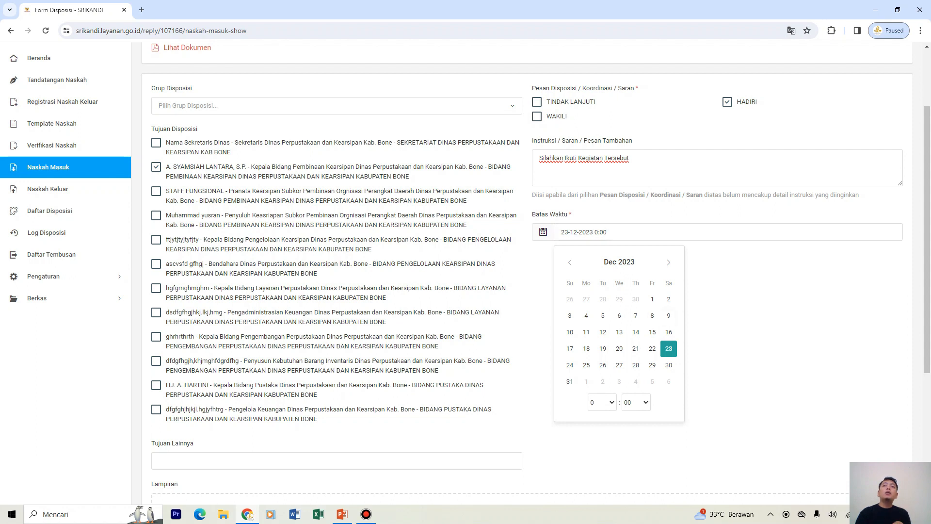
click(776, 315)
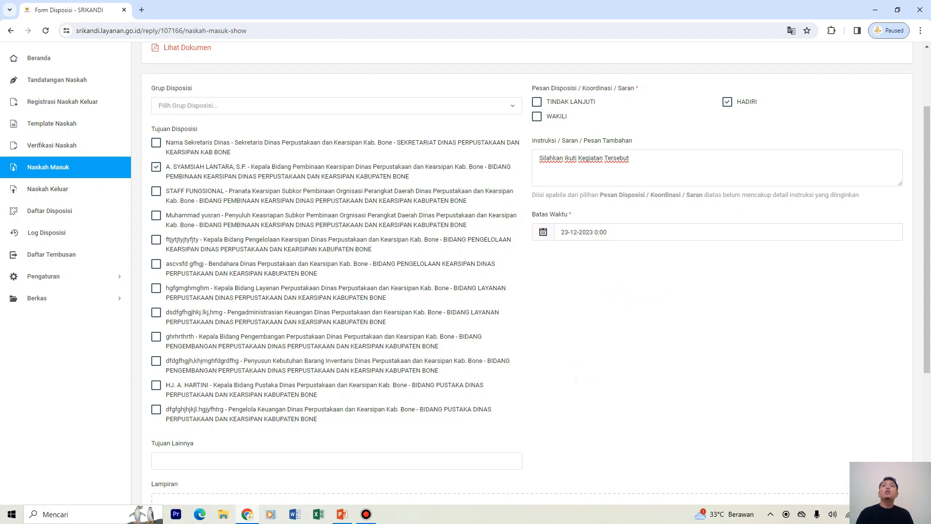
scroll(776, 315, down, 4)
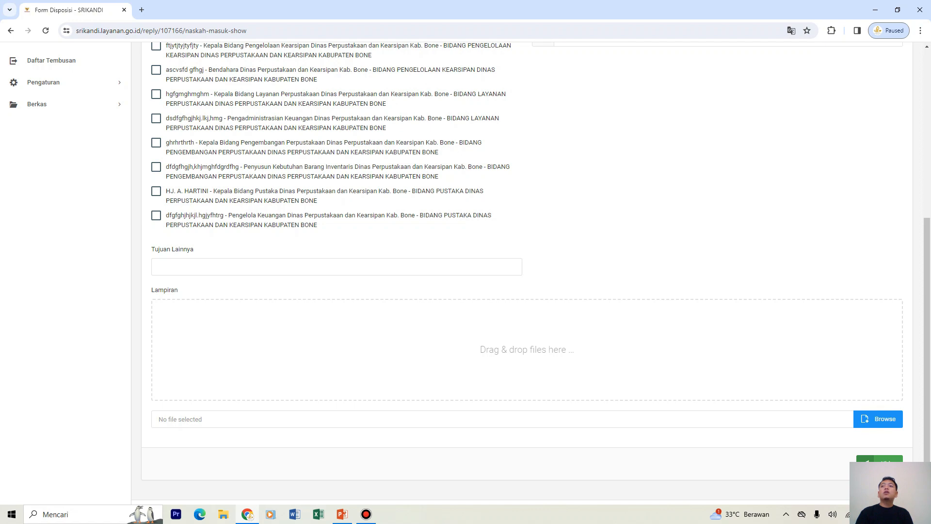
scroll(485, 243, up, 4)
scroll(486, 242, down, 5)
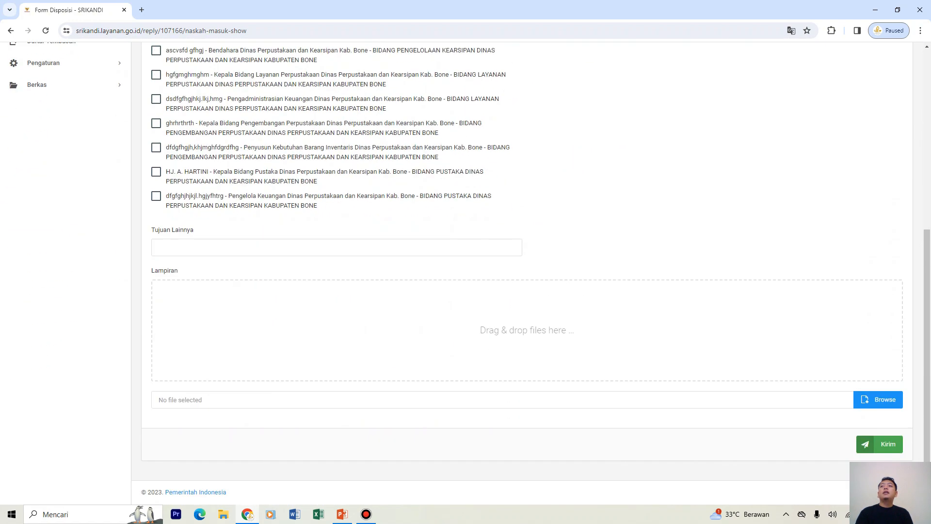
click(880, 445)
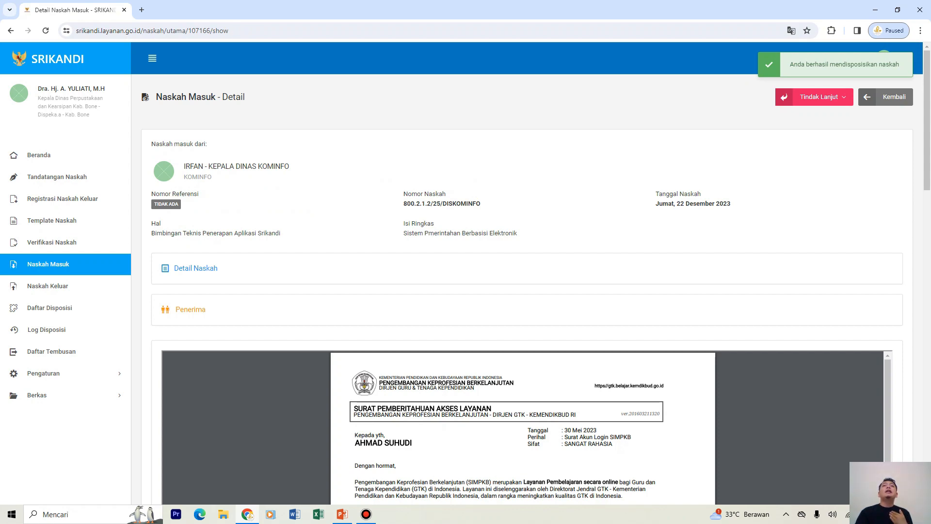
- Examine the new disposition entry in Histori Naskah, including its Jenis Naskah and recipient
scroll(523, 427, down, 1)
scroll(532, 271, down, 20)
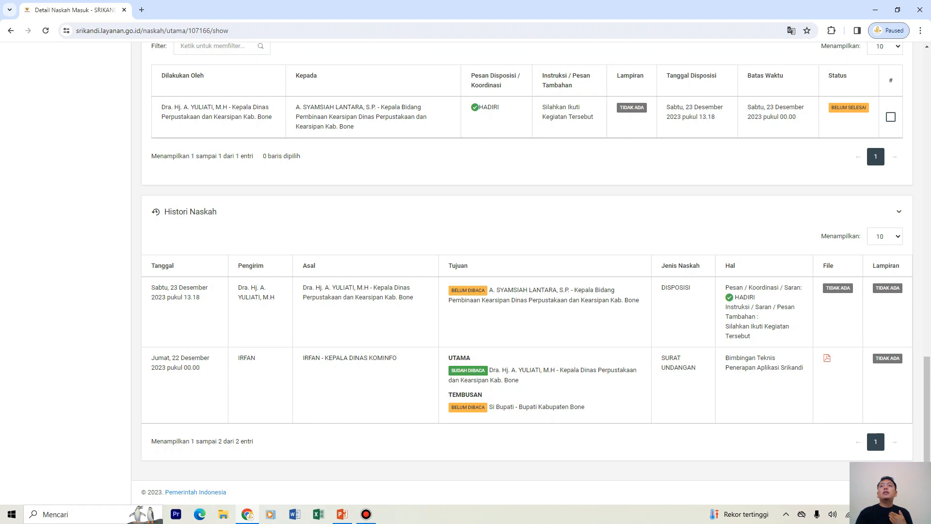
double_click(675, 287)
click(676, 289)
drag(691, 289, 662, 289)
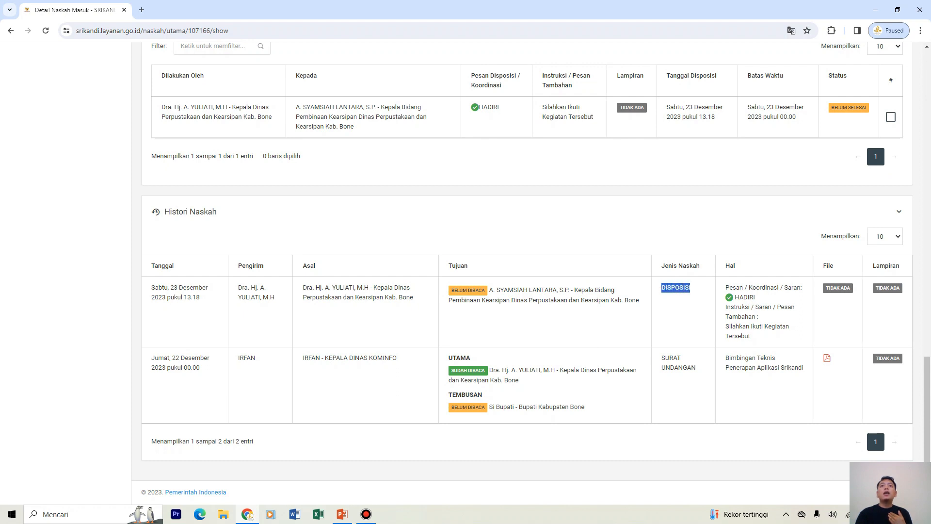
drag(493, 290, 573, 290)
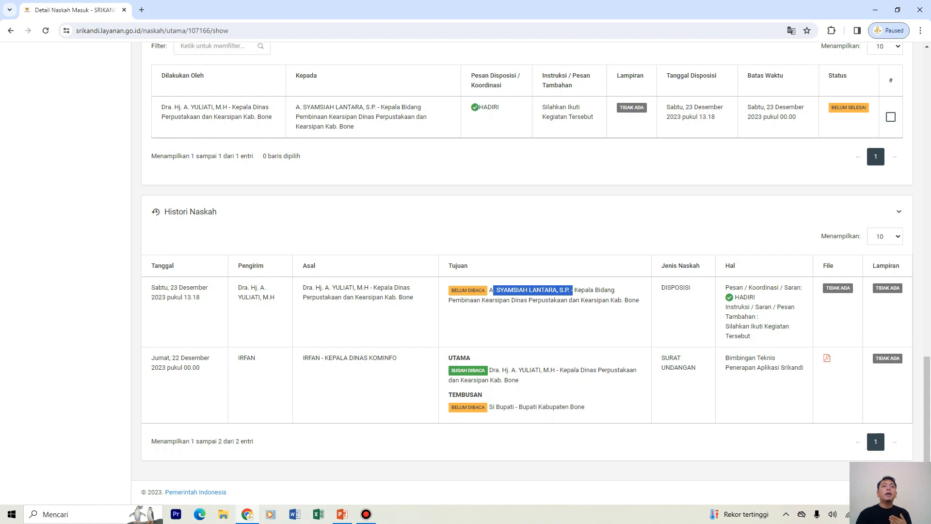
click(573, 290)
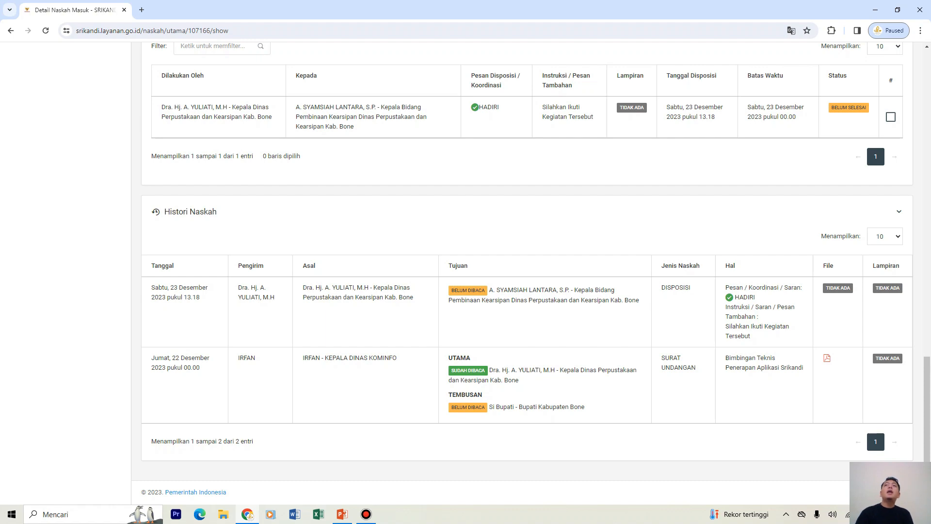
- Sign out of the Kepala Dinas account
scroll(532, 274, up, 15)
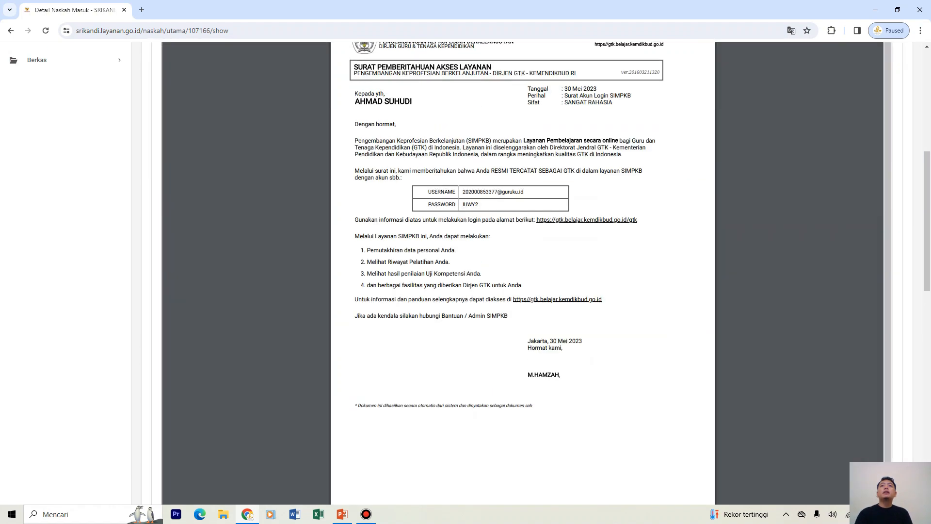
scroll(532, 273, up, 7)
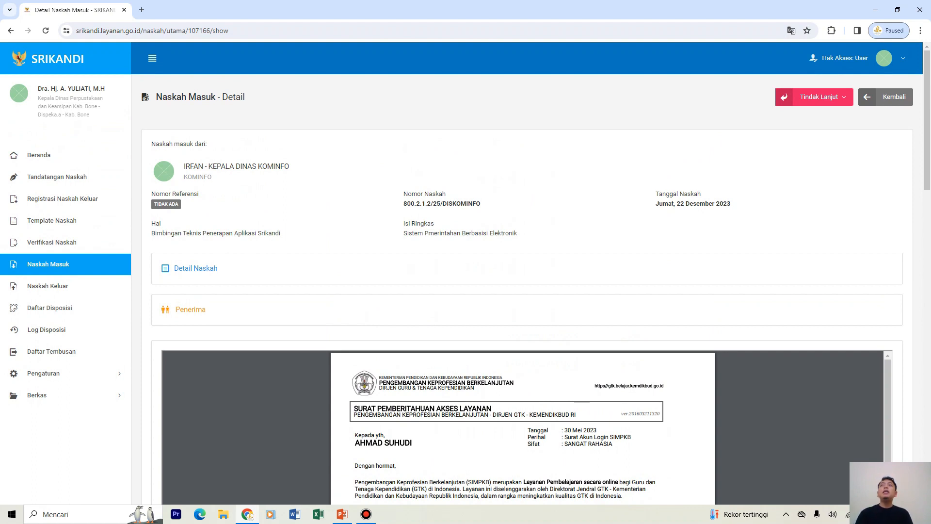
click(890, 58)
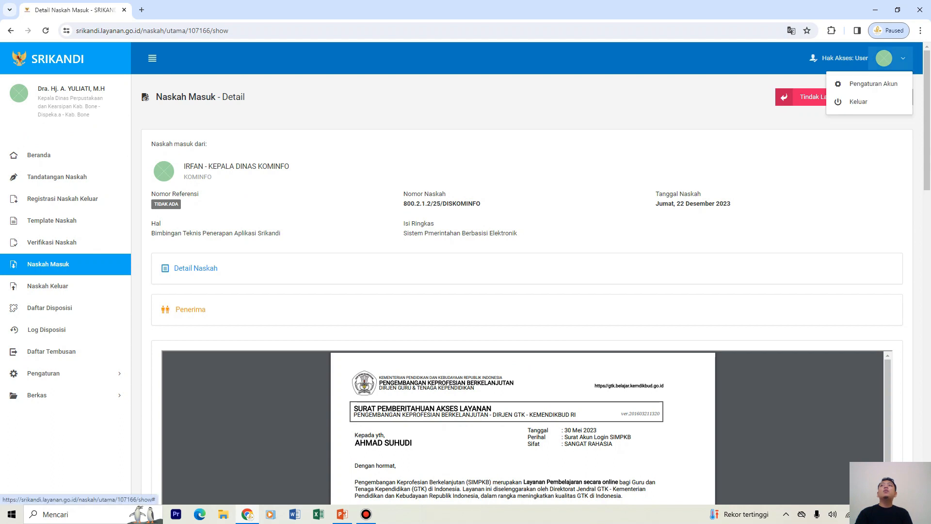
click(859, 102)
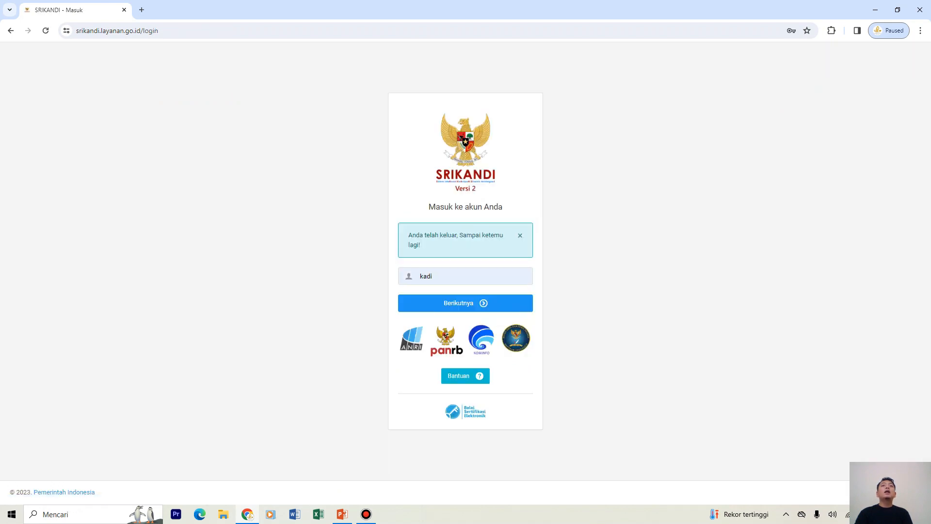
- Fill in the saved username of the Kepala Bidang Pembinaan Kearsipan account and continue to the password page
click(466, 276)
key(ctrl+a)
key(Down)
key(Down)
key(Return)
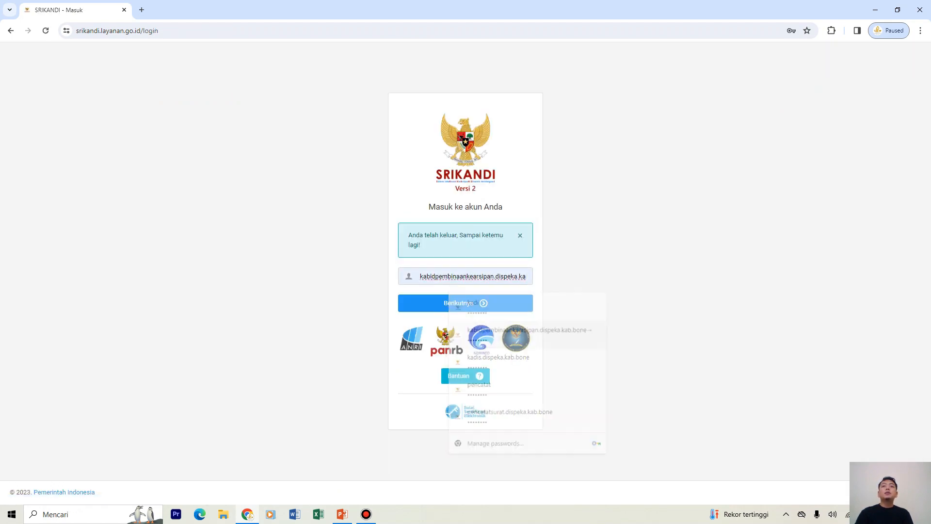
key(Return)
- Enter the Kepala Bidang Pembinaan Kearsipan account password, sign in, and bring the dashboard's Naskah Disposisi summary into view
text(•••••••)
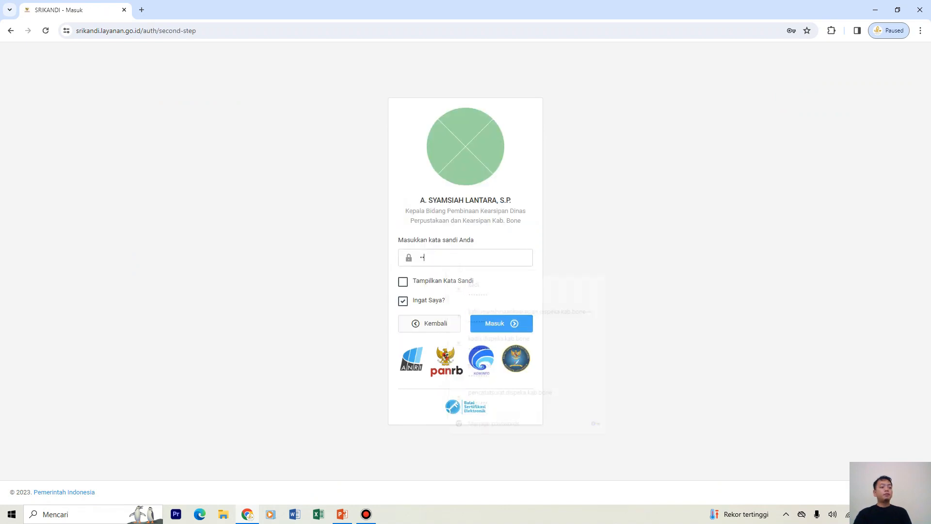
key(Return)
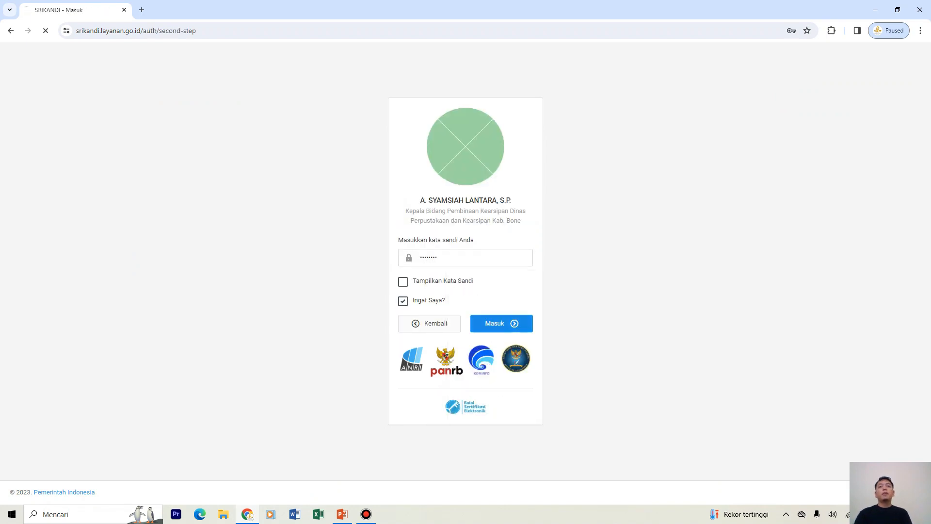
scroll(466, 272, down, 2)
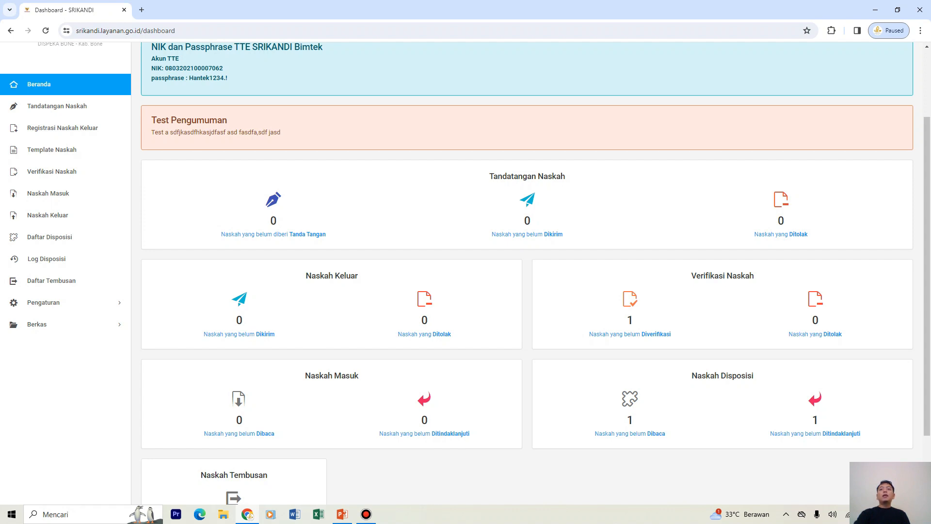
- Open the unread disposition on Bimbingan Teknis Penerapan Aplikasi Srikandi and review the recipients in its Histori Naskah
click(655, 433)
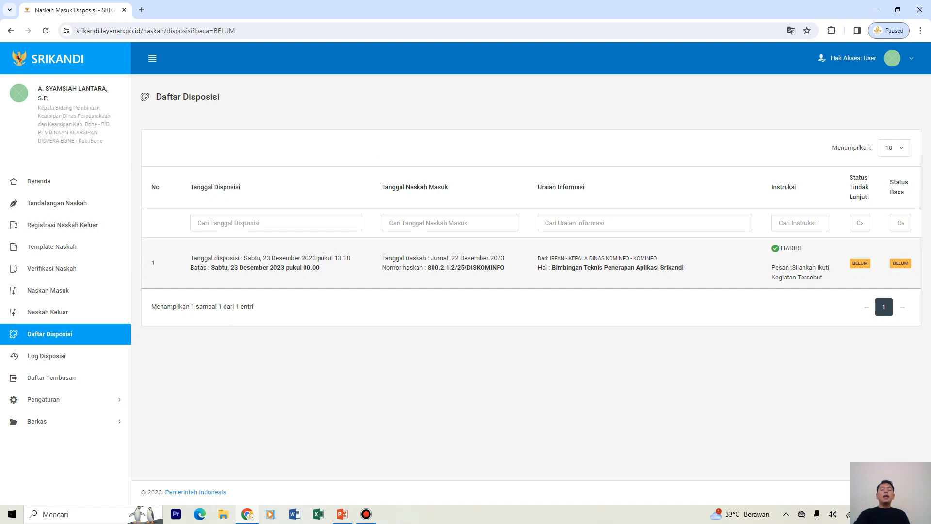
click(617, 268)
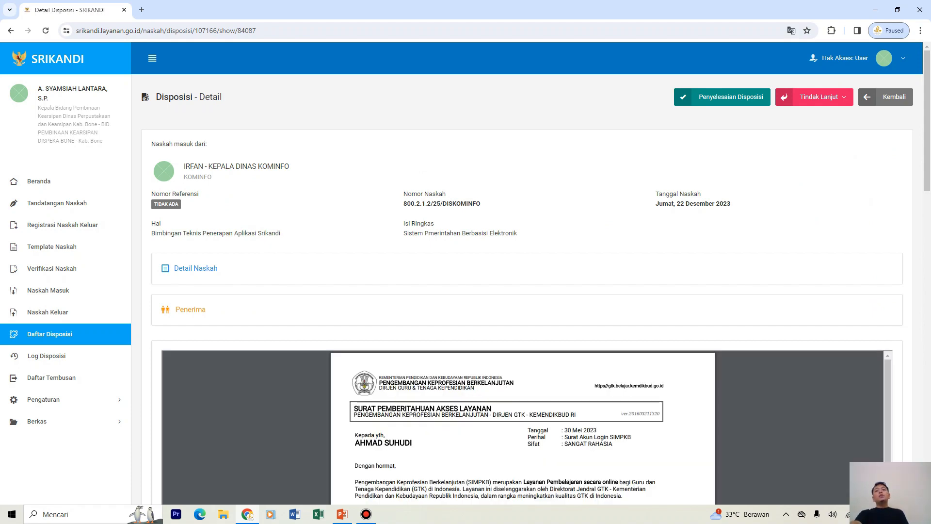
scroll(526, 271, down, 8)
scroll(526, 271, down, 10)
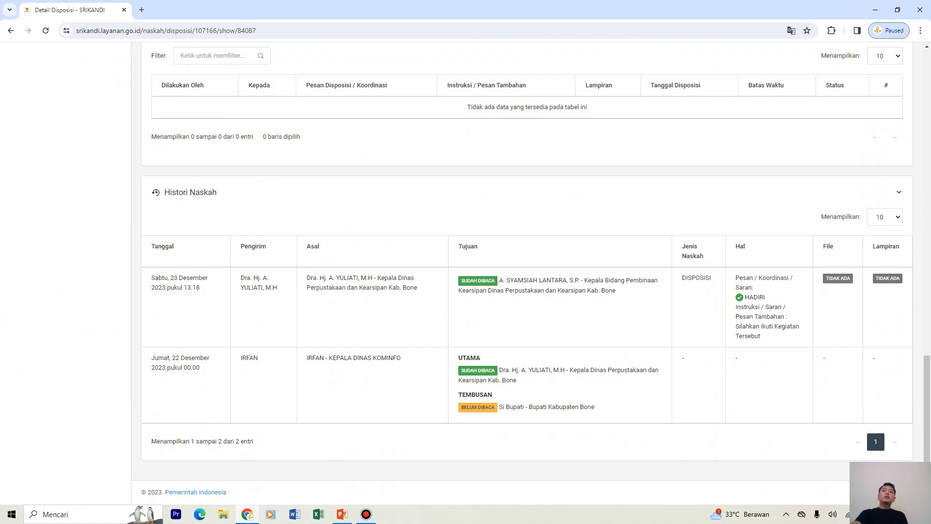
triple_click(473, 291)
click(526, 311)
scroll(527, 272, up, 15)
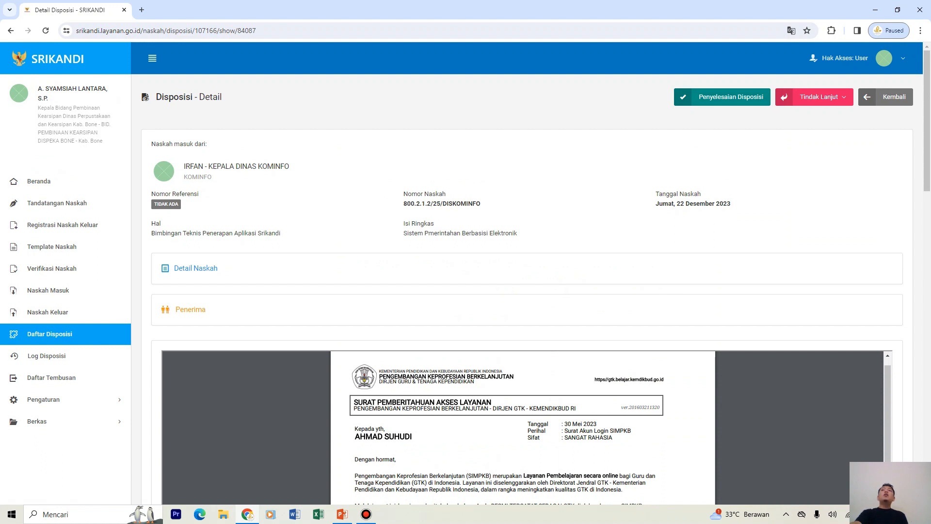
- Complete the disposition through Penyelesaian Disposisi with the Keterangan "Insyaallah Kami Akn Menghadiri Kegiatan Tersebut" and save it
click(819, 97)
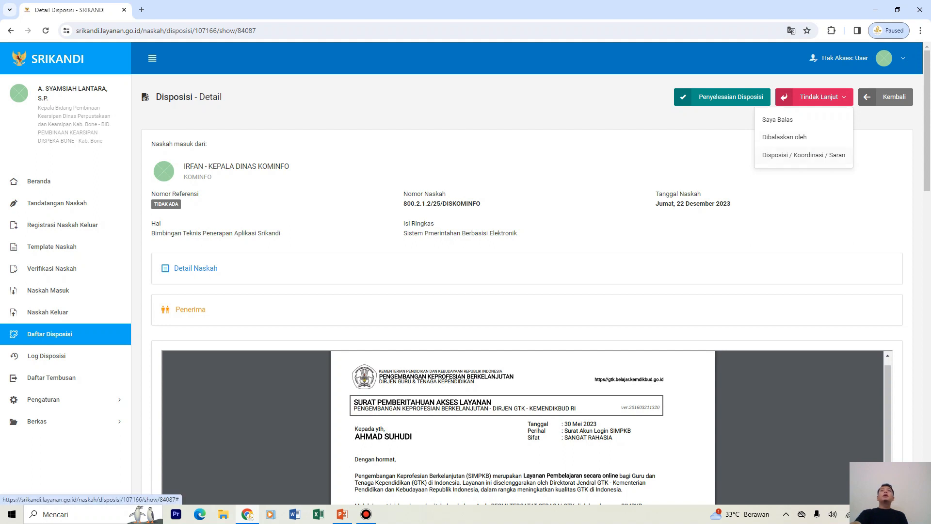
click(803, 155)
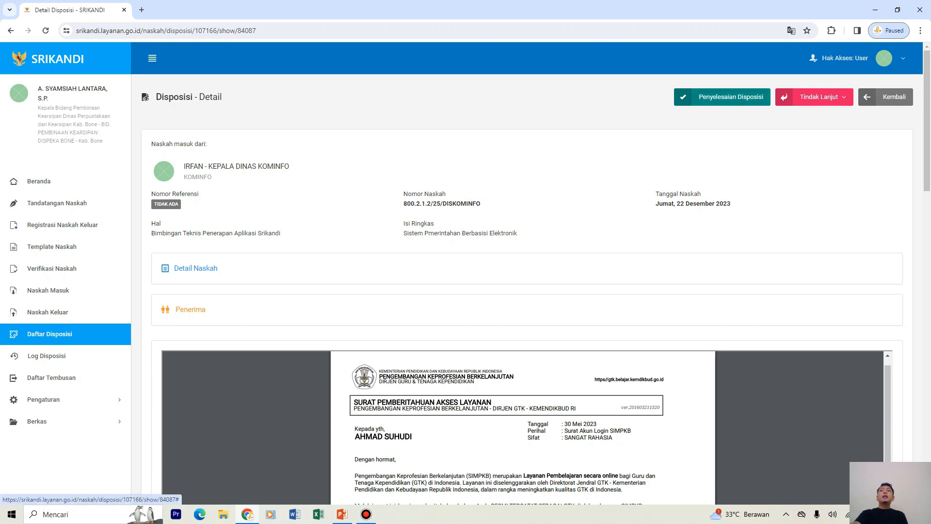
click(722, 97)
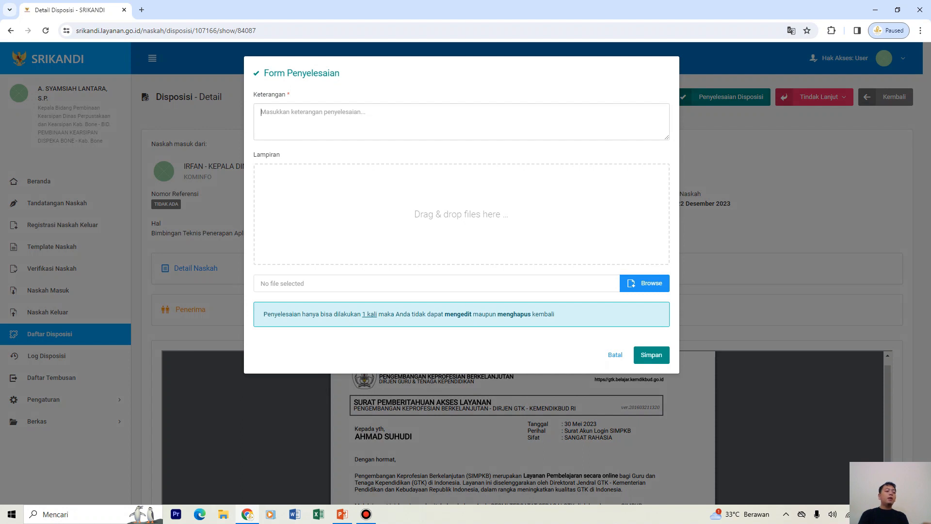
text(Inst)
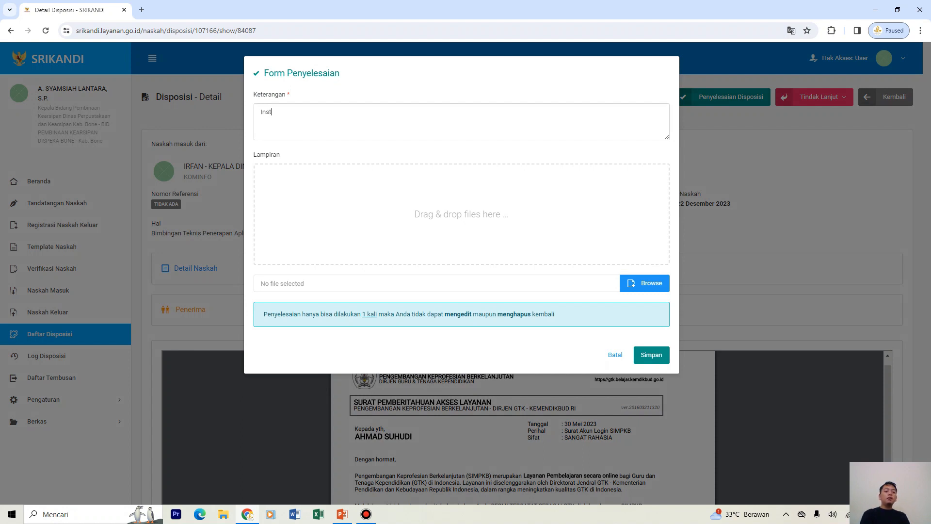
key(BackSpace)
text(yaala)
text(ah Kami )
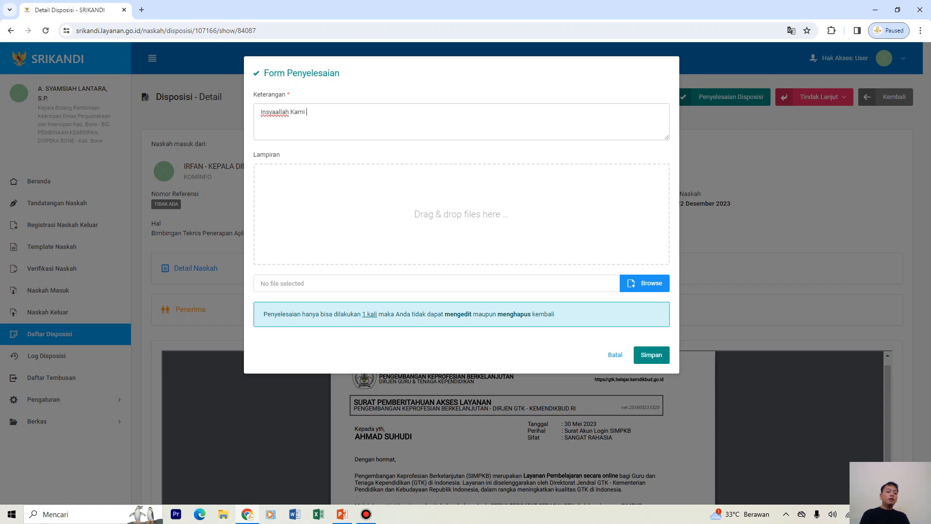
text(Akn Menghad)
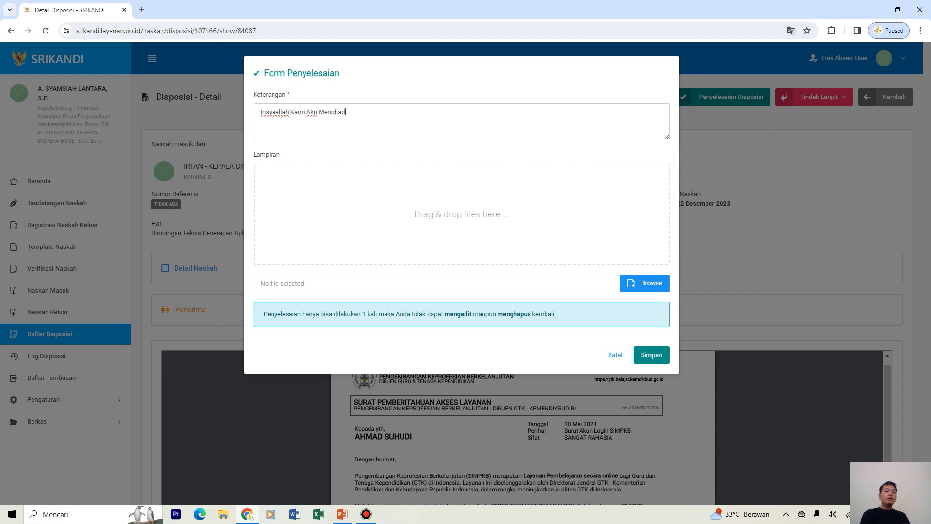
text(iri Kegiata)
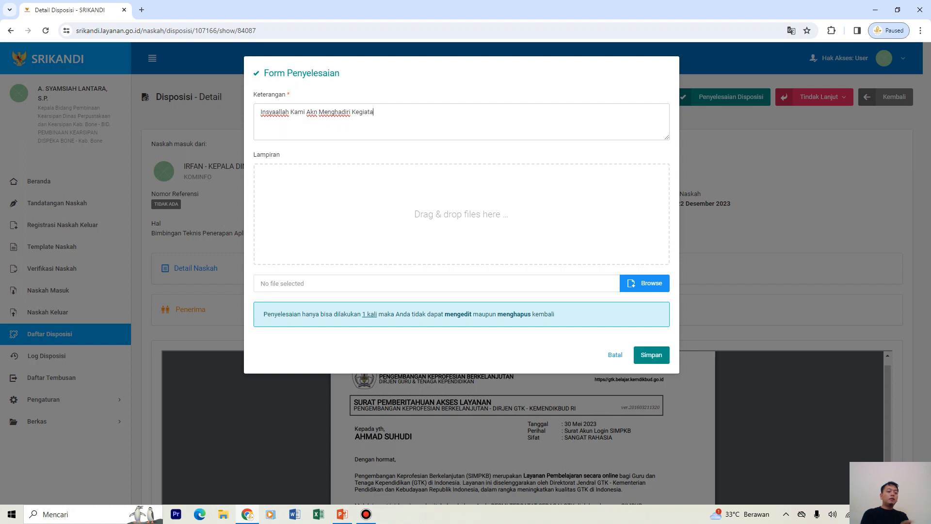
text(n Tersebut)
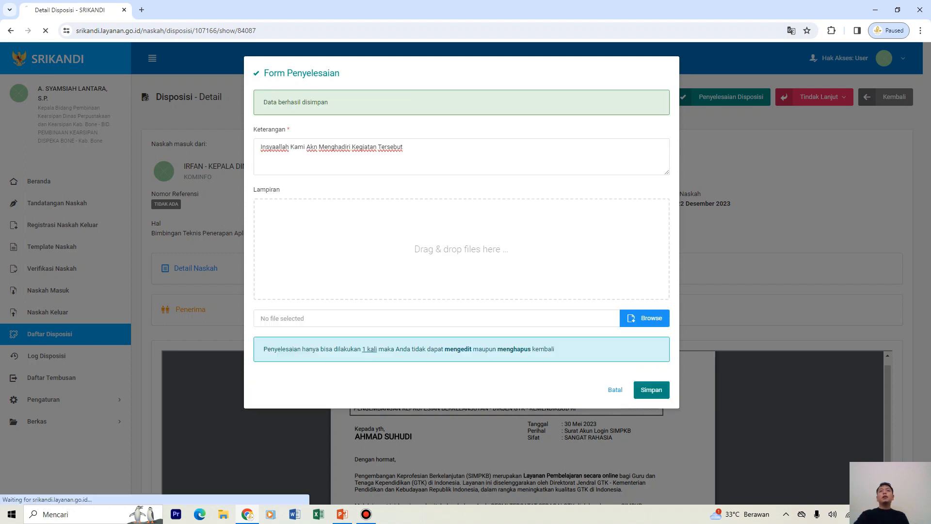
- Examine the new completion entry in Histori Naskah, including its Jenis Naskah, Tujuan and Hal
scroll(466, 272, down, 1)
scroll(466, 271, down, 15)
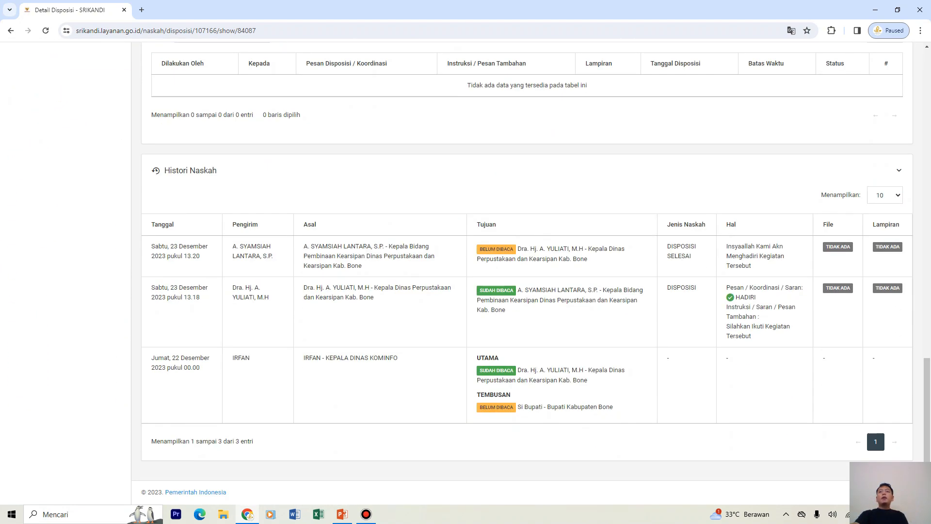
drag(668, 246, 691, 256)
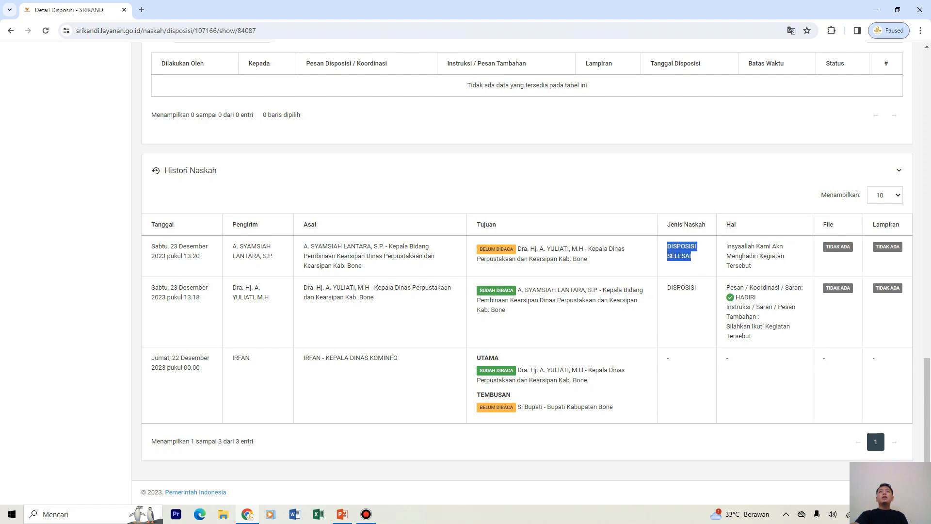
click(693, 262)
drag(587, 259, 481, 248)
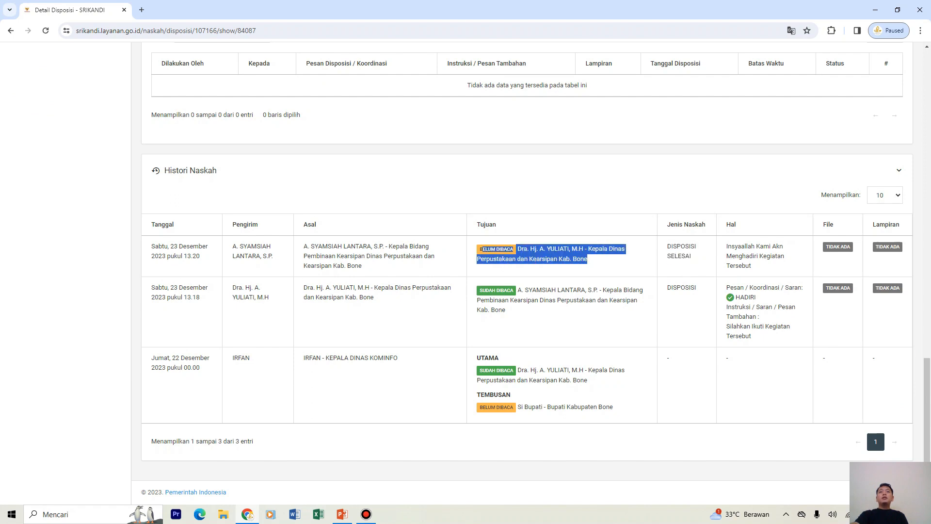
drag(751, 265, 727, 246)
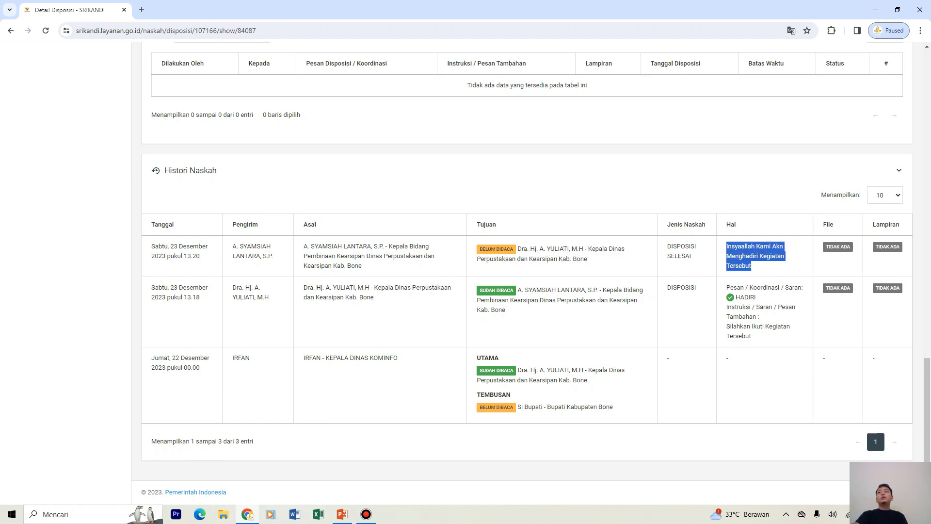
scroll(532, 274, up, 7)
scroll(532, 273, up, 10)
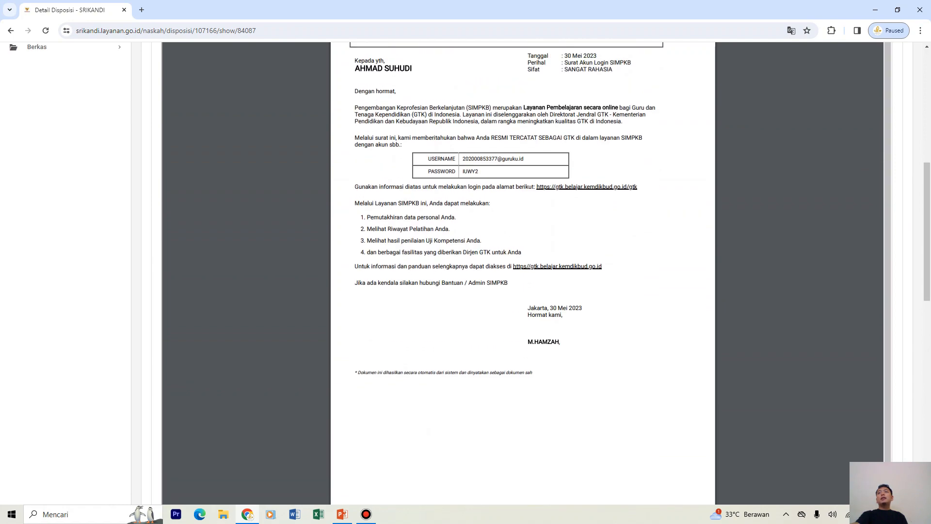
scroll(531, 273, up, 1)
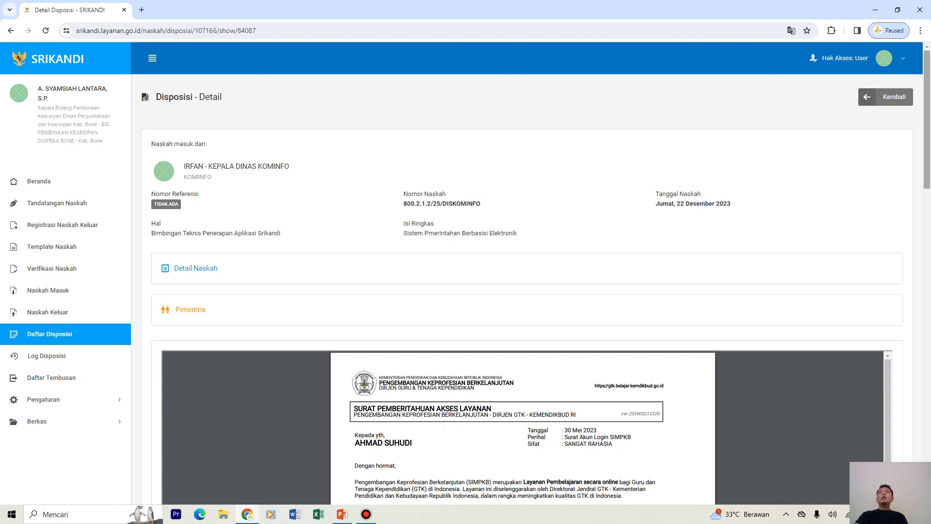
scroll(531, 272, down, 4)
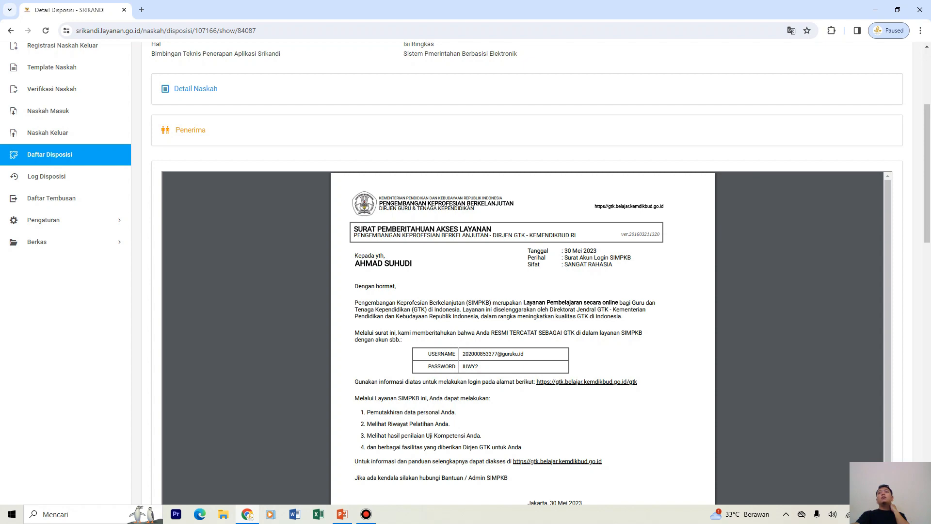
scroll(536, 271, down, 15)
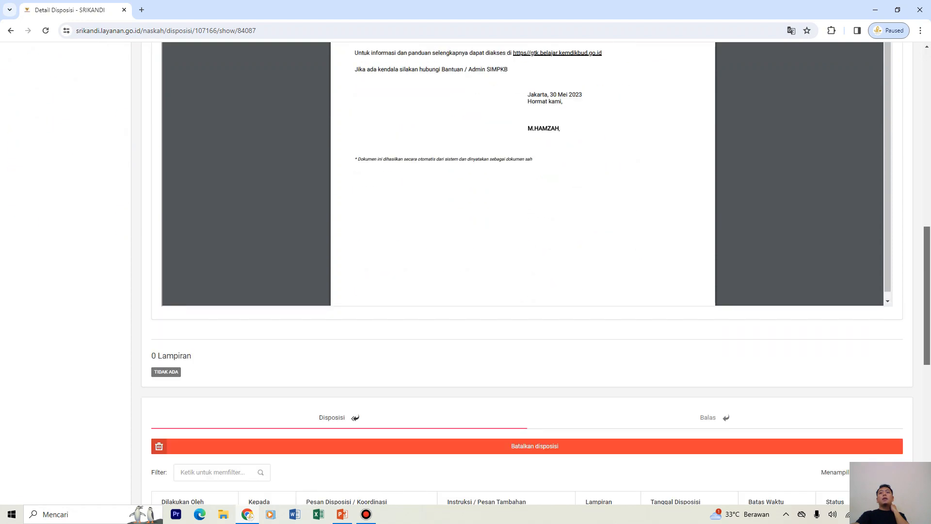
scroll(536, 270, up, 20)
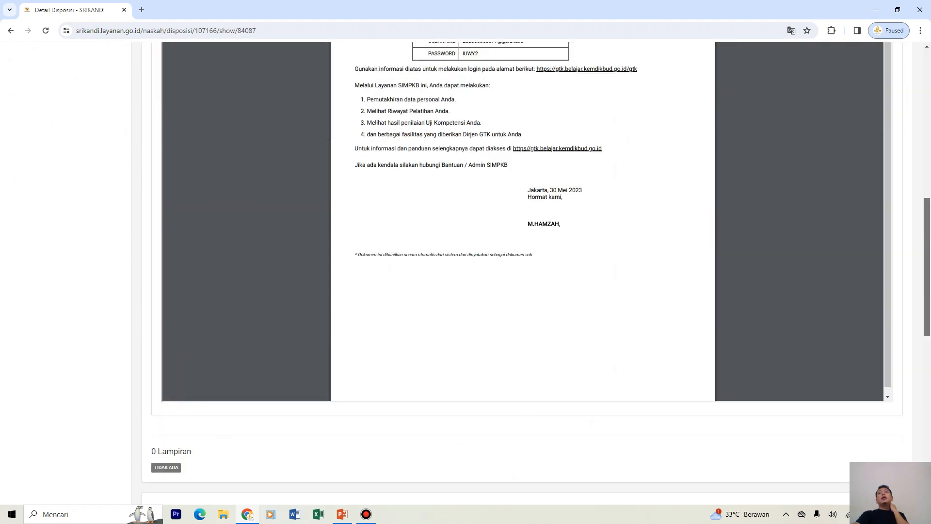
scroll(536, 271, up, 2)
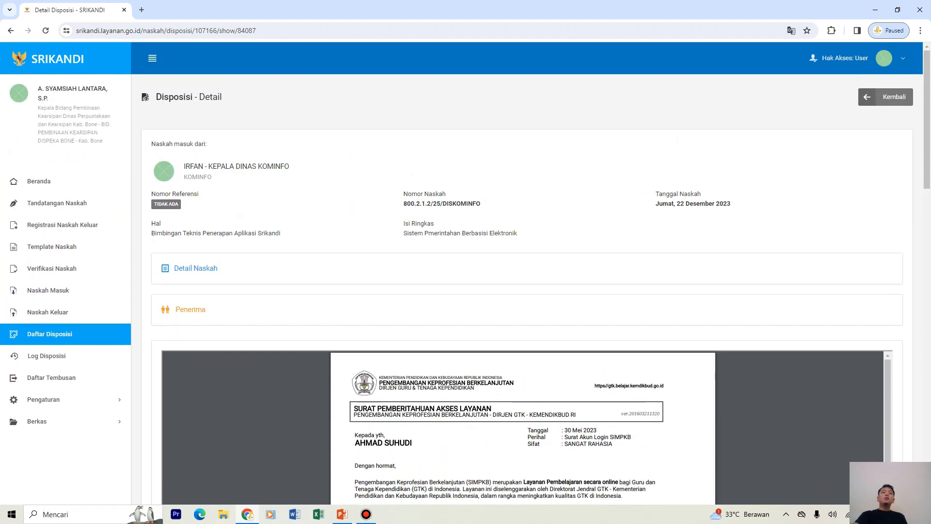